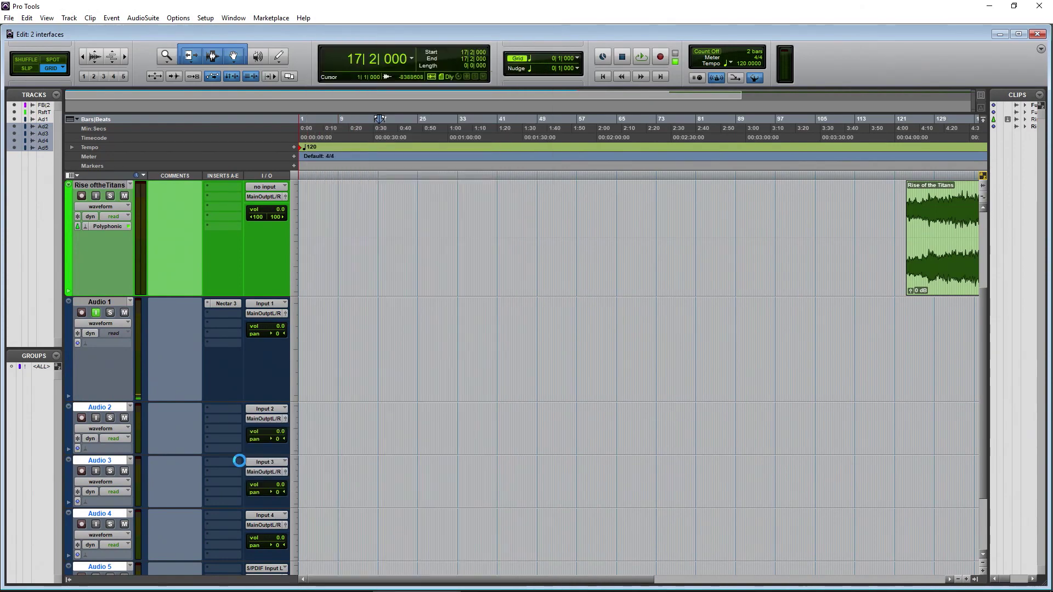
Step: Insert the ENGL E646 VS amp plug-in on Audio 3's empty insert slot, then bring up Voicemeeter Banana
{"action": "left_click", "coordinate": [229, 486]}
{"action": "left_click", "coordinate": [601, 234]}
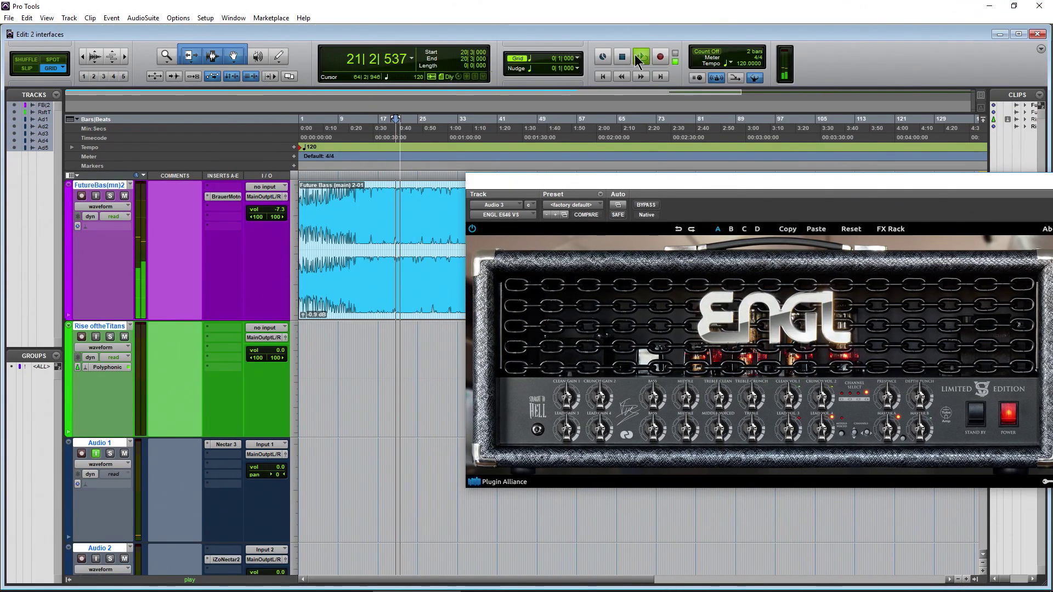
{"action": "key", "text": "space"}
{"action": "scroll", "coordinate": [164, 357], "scroll_direction": "down", "scroll_amount": 5}
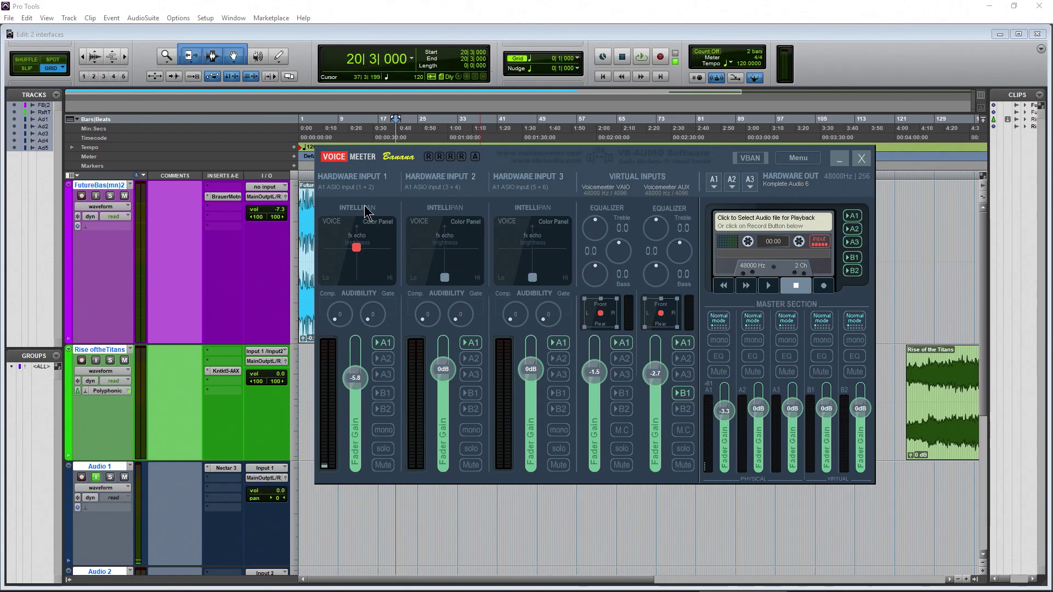
Step: Leave Hardware Input 1's device unchanged in Voicemeeter and scroll down the streamlabs.com page
{"action": "left_click", "coordinate": [363, 190]}
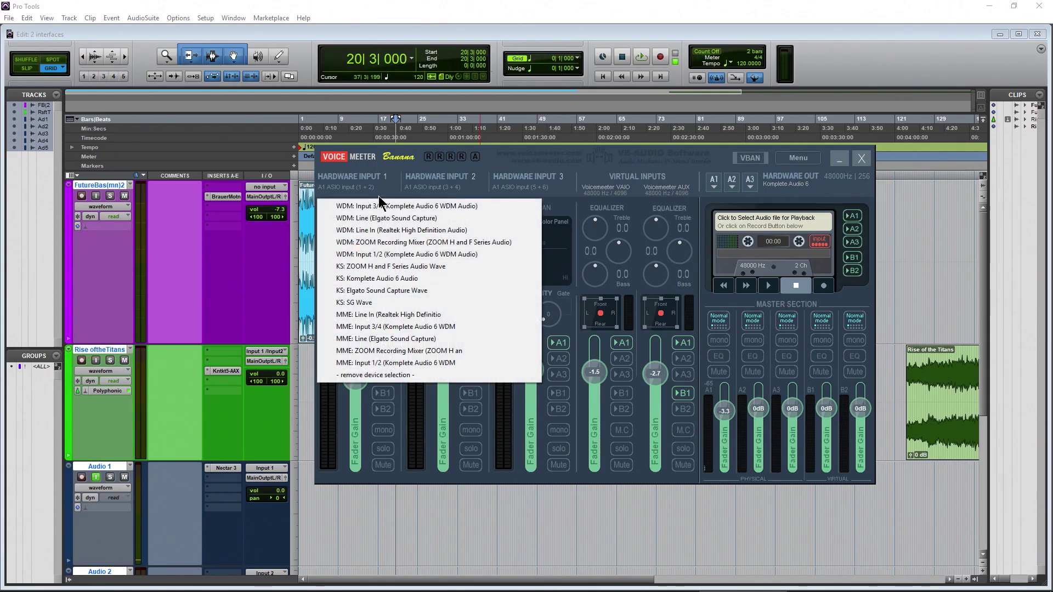
{"action": "left_click", "coordinate": [577, 199]}
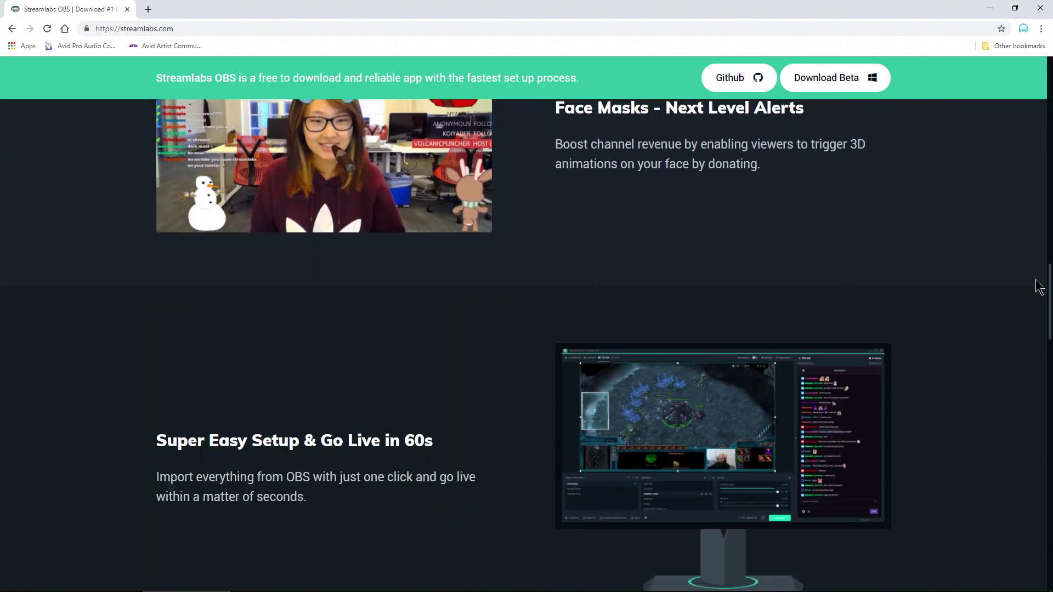
{"action": "scroll", "coordinate": [1036, 287], "scroll_direction": "down", "scroll_amount": 4}
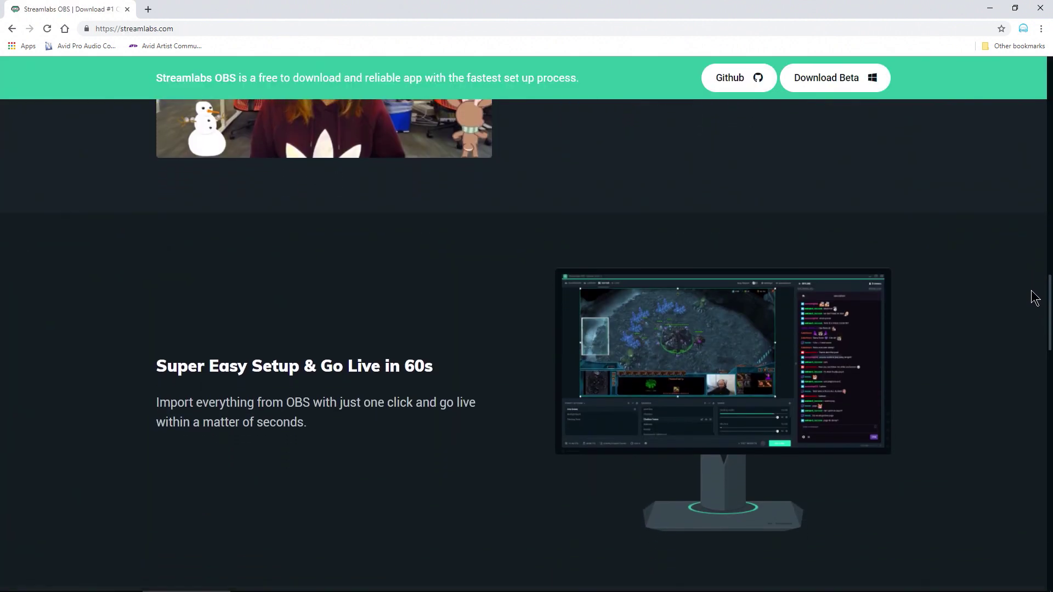
{"action": "scroll", "coordinate": [1029, 321], "scroll_direction": "down", "scroll_amount": 6}
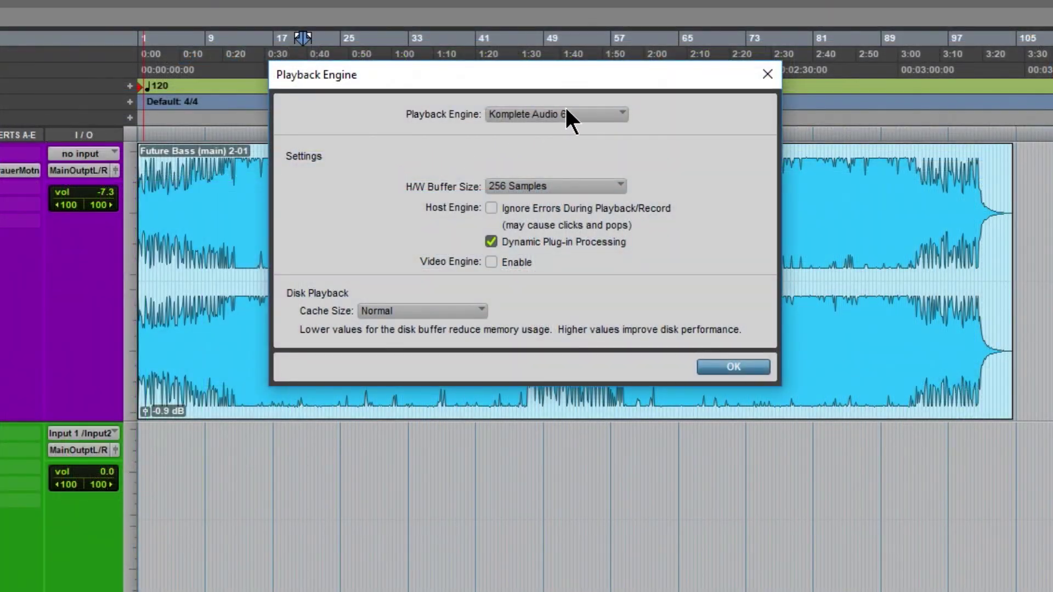
Step: Keep Komplete Audio 6 as the Pro Tools playback engine and close the Playback Engine settings
{"action": "left_click", "coordinate": [569, 115]}
{"action": "left_click", "coordinate": [647, 170]}
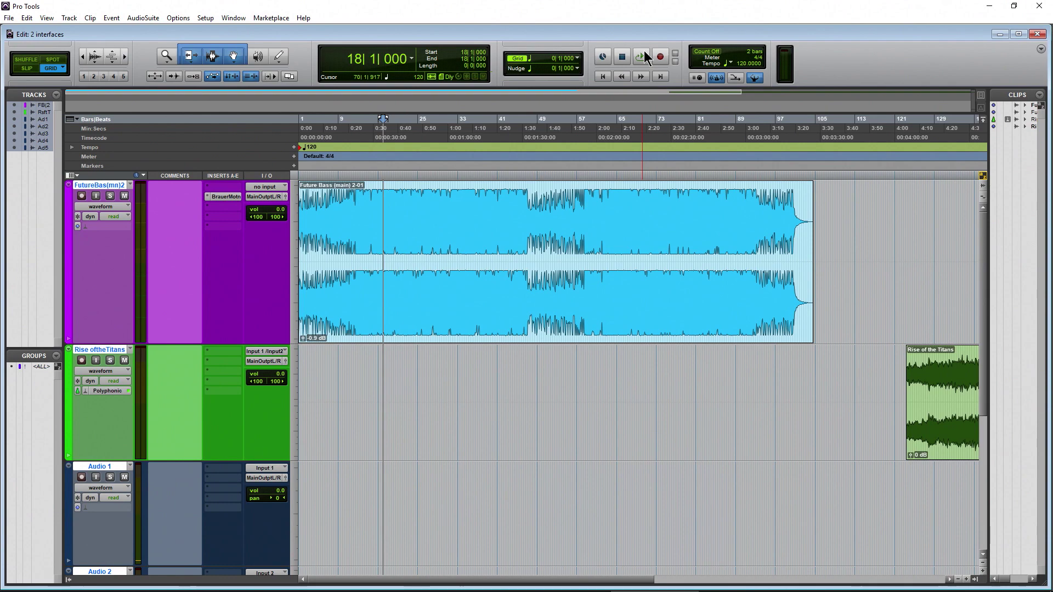
{"action": "left_click", "coordinate": [644, 53]}
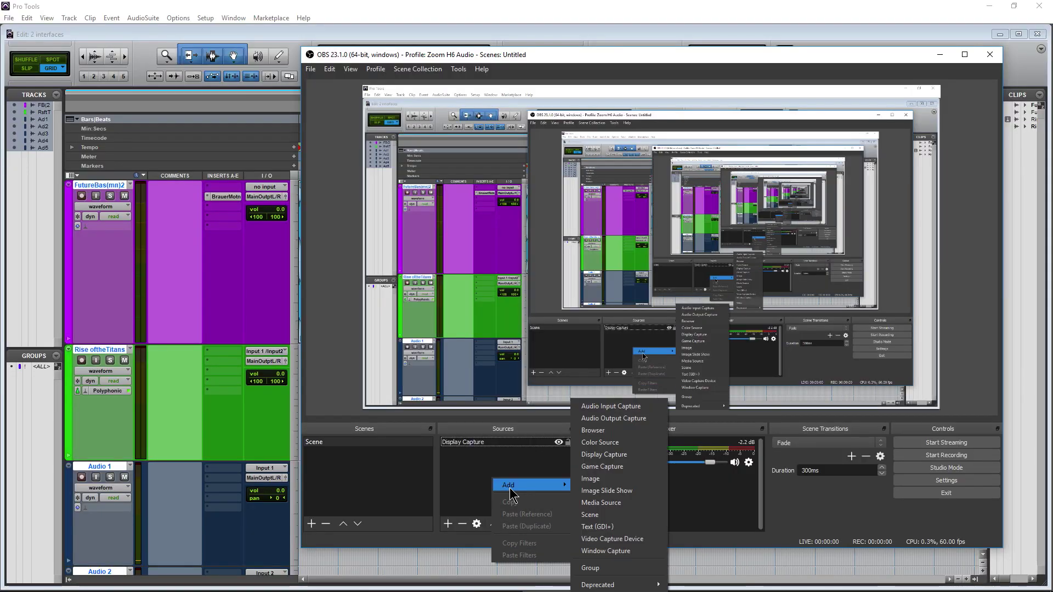
Step: Create a new Audio Input Capture source with its Device set to ZOOM Recording Mixer
{"action": "left_click", "coordinate": [636, 406]}
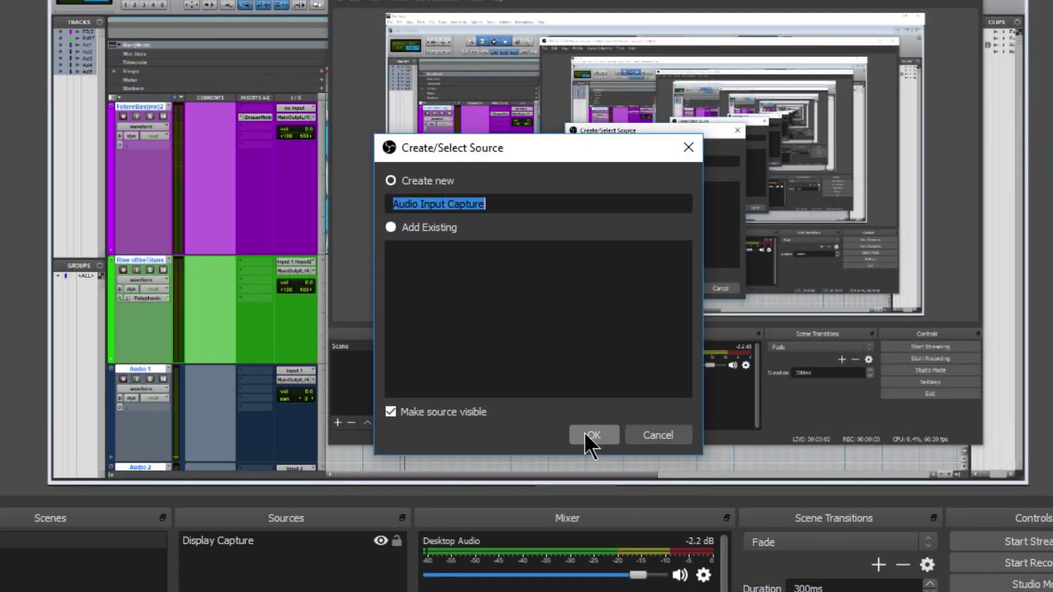
{"action": "left_click", "coordinate": [684, 379]}
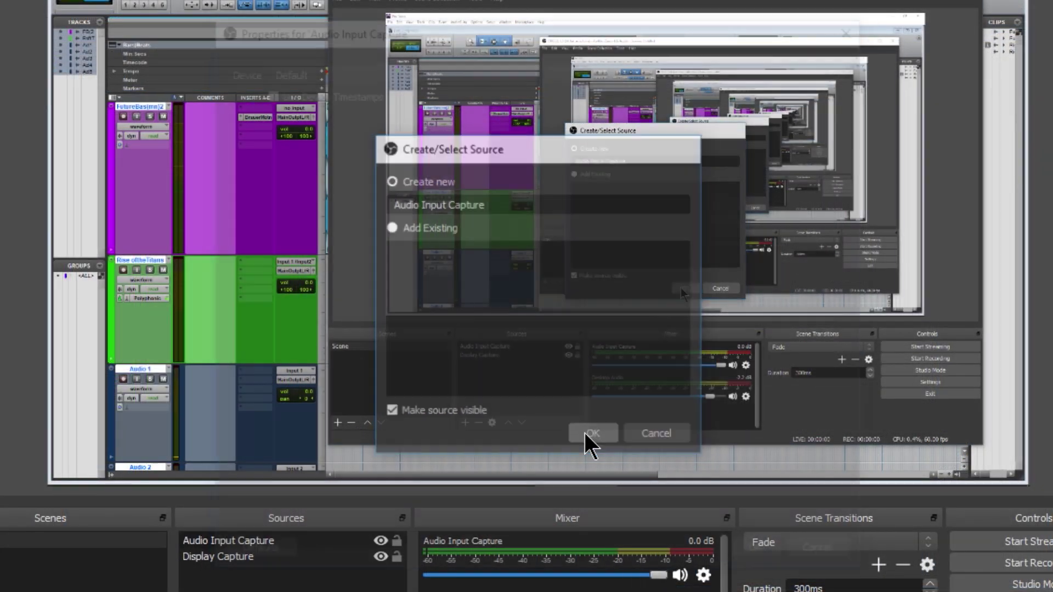
{"action": "left_click", "coordinate": [448, 67]}
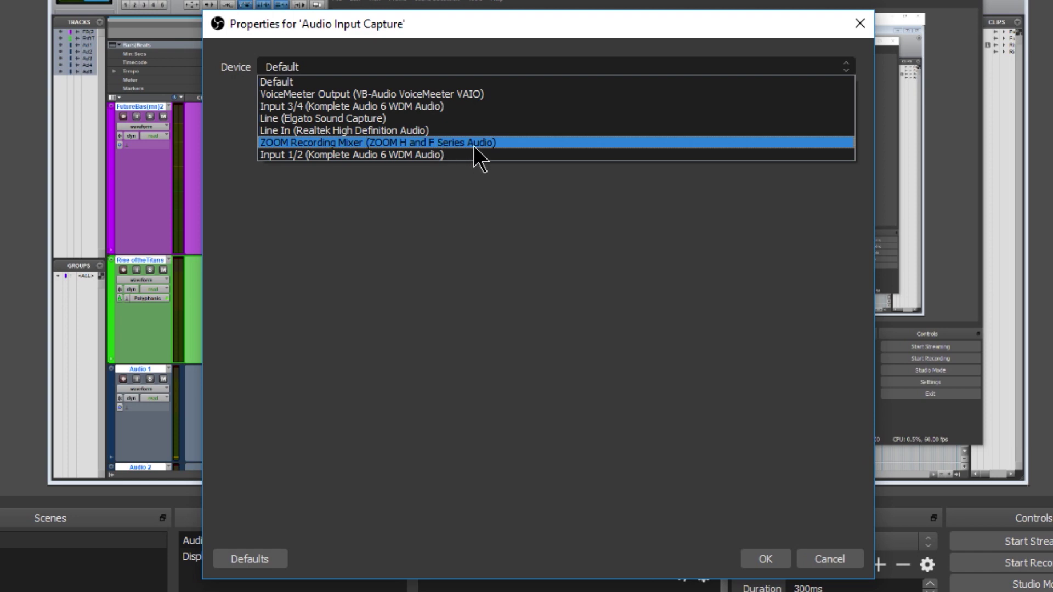
{"action": "left_click", "coordinate": [488, 143]}
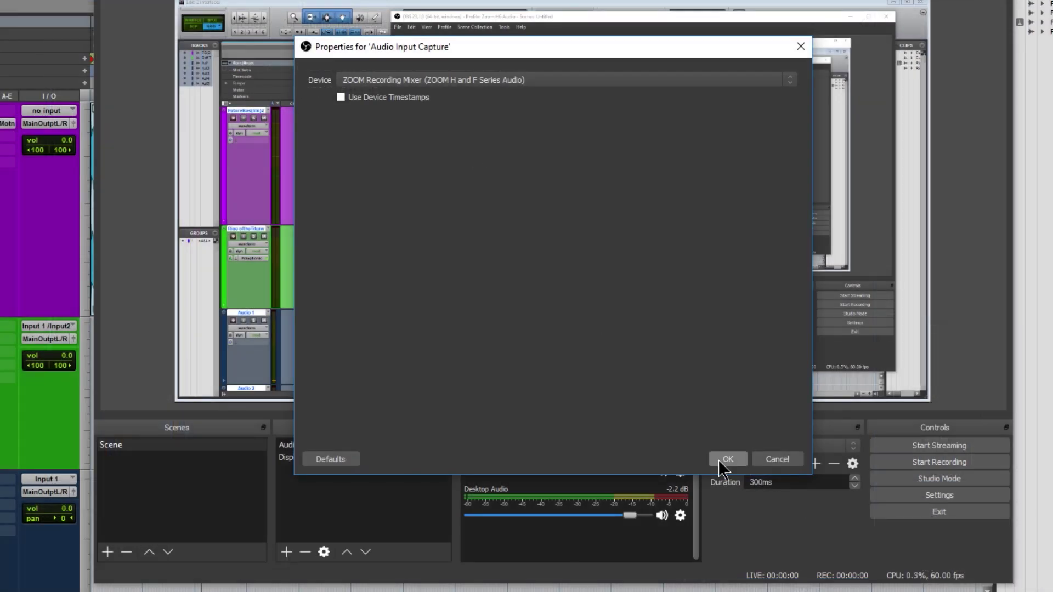
{"action": "left_click", "coordinate": [727, 459]}
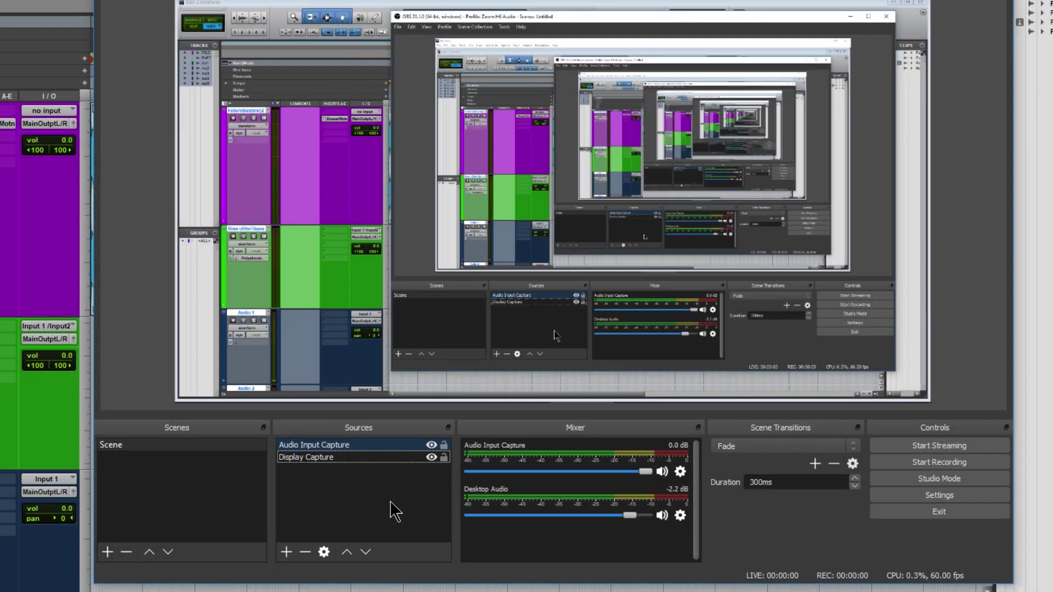
Step: Start Pro Tools playback and bring OBS forward, shifted slightly right, to watch its mixer meters
{"action": "left_click", "coordinate": [640, 57]}
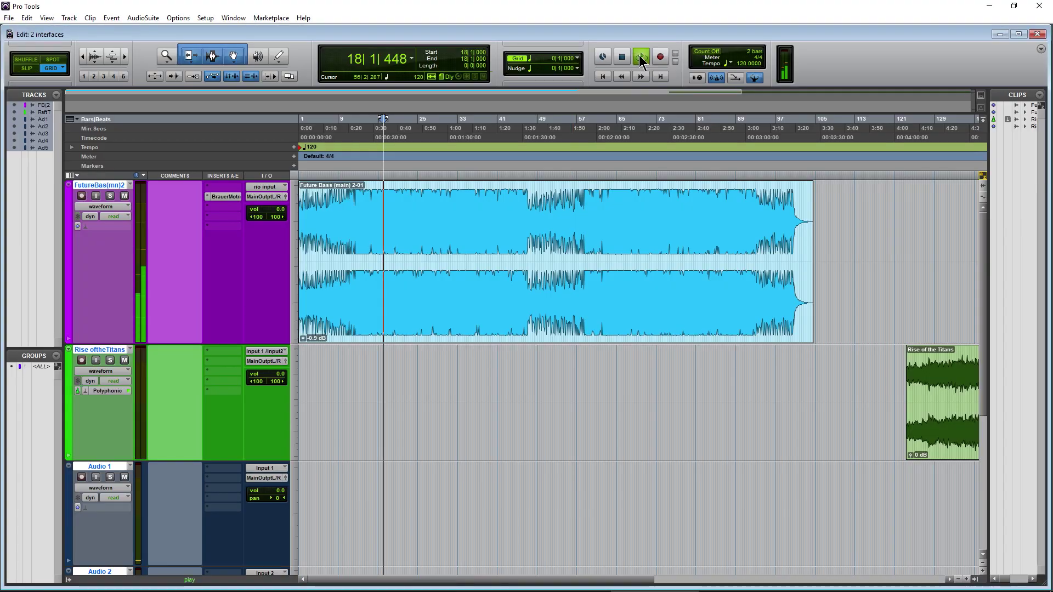
{"action": "key", "text": "alt+Tab"}
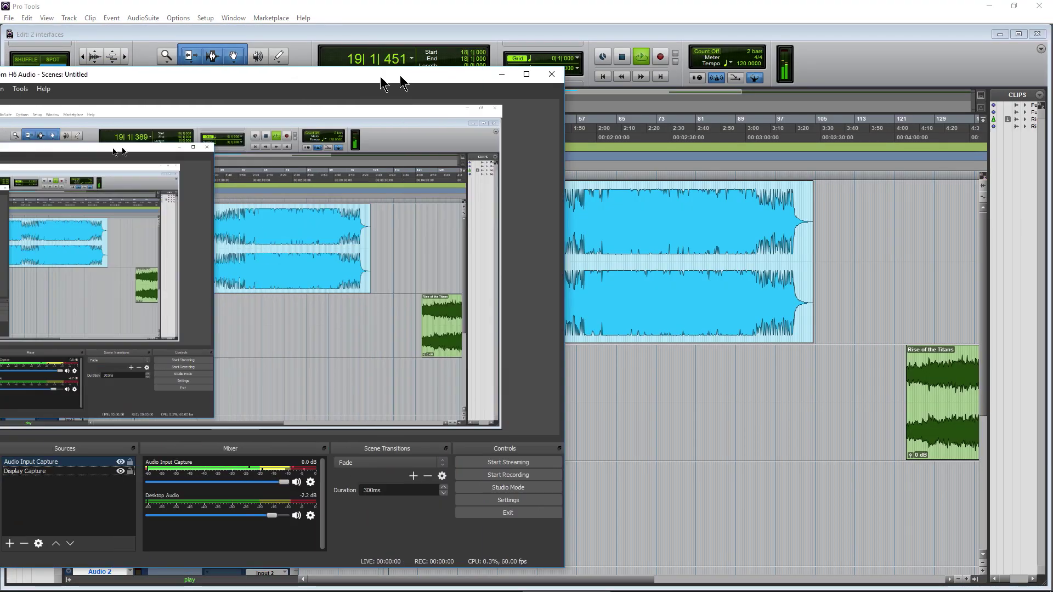
{"action": "left_click_drag", "start_coordinate": [713, 55], "coordinate": [789, 60]}
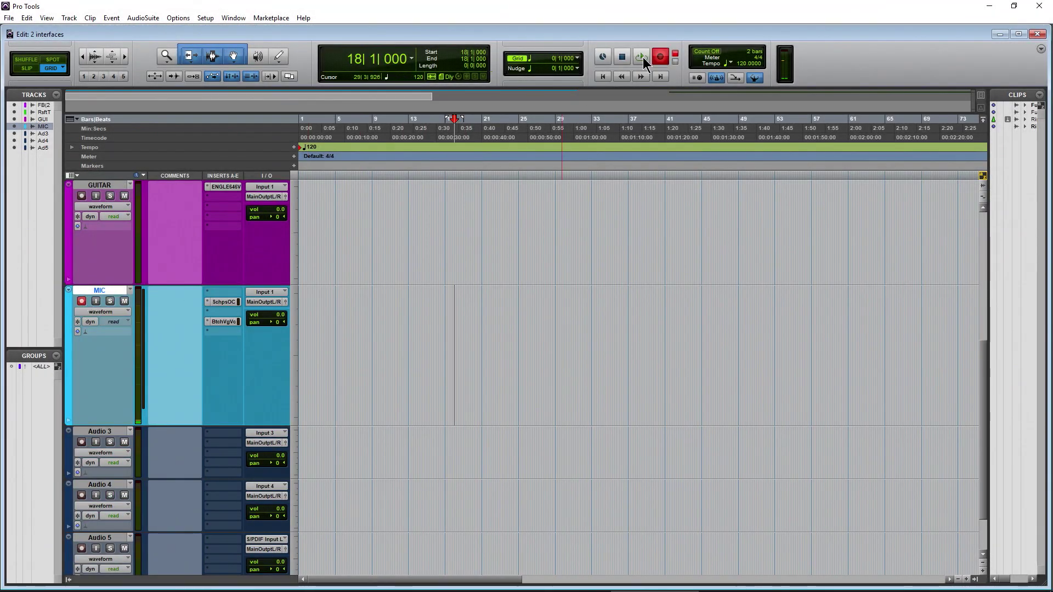
Step: Record a short clip on the armed MIC track, stop, and zoom in on it
{"action": "left_click", "coordinate": [640, 57]}
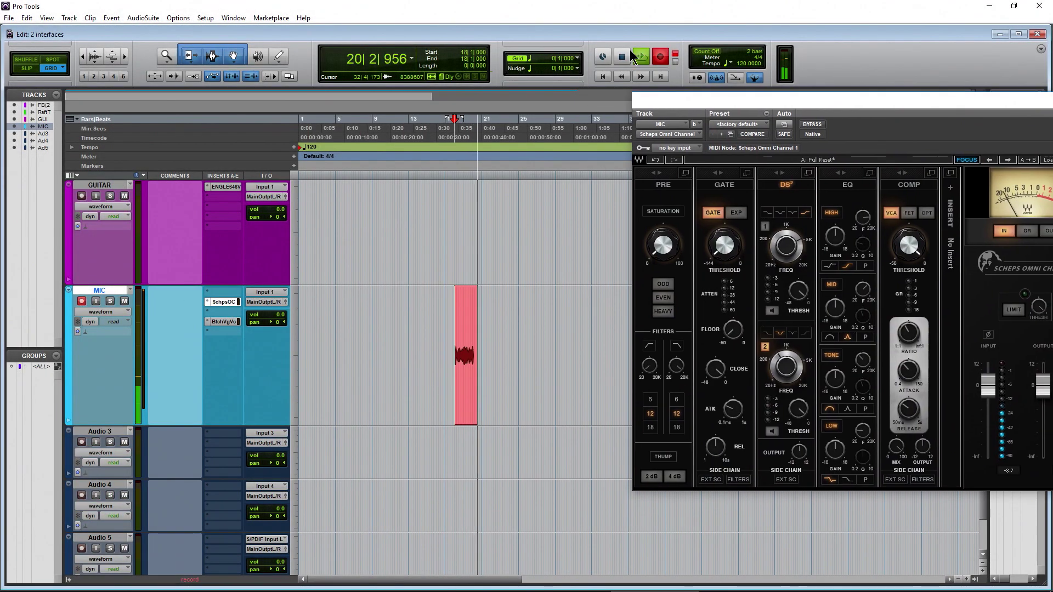
{"action": "left_click", "coordinate": [642, 57]}
{"action": "left_click", "coordinate": [653, 55]}
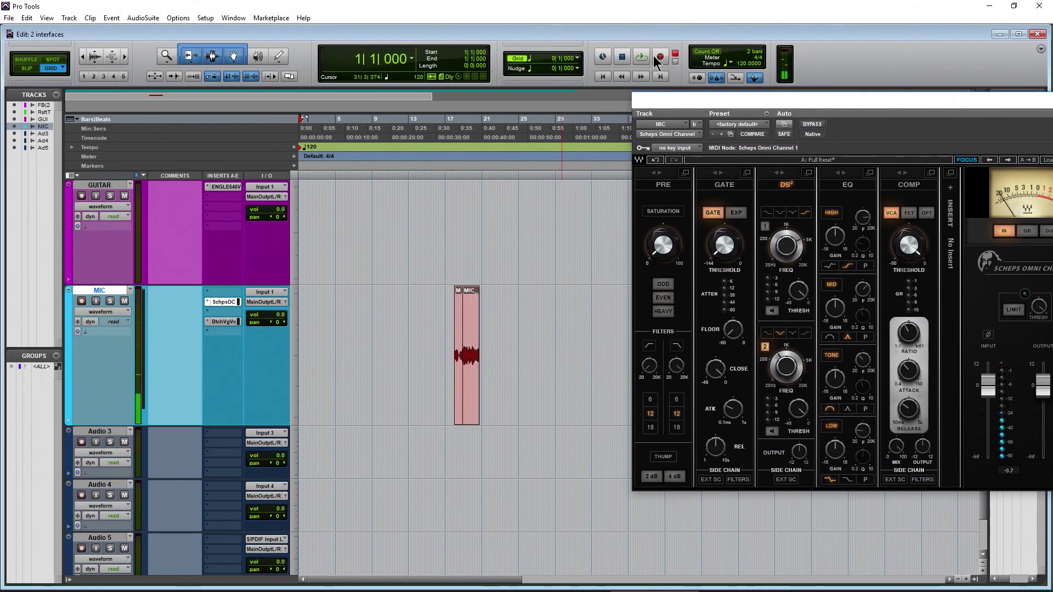
{"action": "key", "text": "space"}
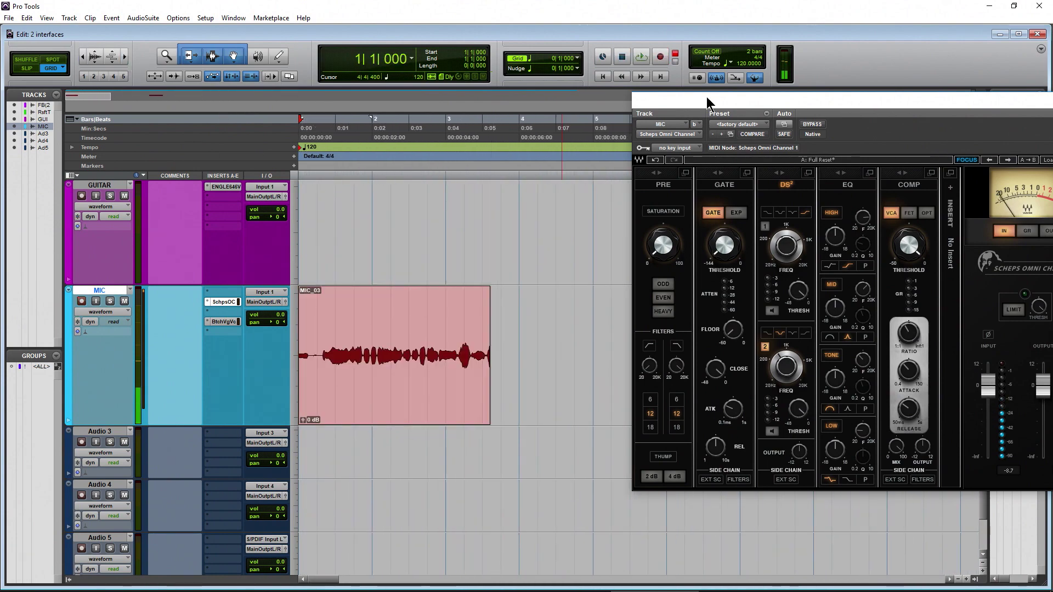
Step: Close the Scheps Omni Channel window and add a Plugin Alliance bx insert after ENGL E646 on GUITAR
{"action": "left_click_drag", "start_coordinate": [710, 101], "coordinate": [479, 64]}
{"action": "left_click", "coordinate": [856, 64]}
{"action": "scroll", "coordinate": [137, 361], "scroll_direction": "up", "scroll_amount": 3}
{"action": "left_click", "coordinate": [224, 303]}
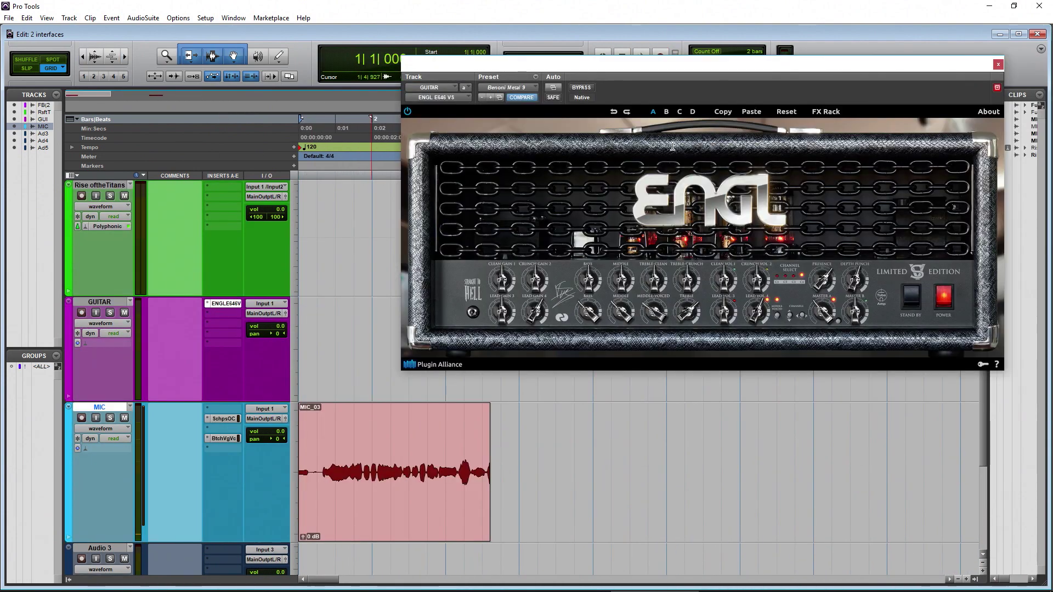
{"action": "left_click", "coordinate": [235, 346]}
{"action": "mouse_move", "coordinate": [258, 364]}
{"action": "mouse_move", "coordinate": [458, 67]}
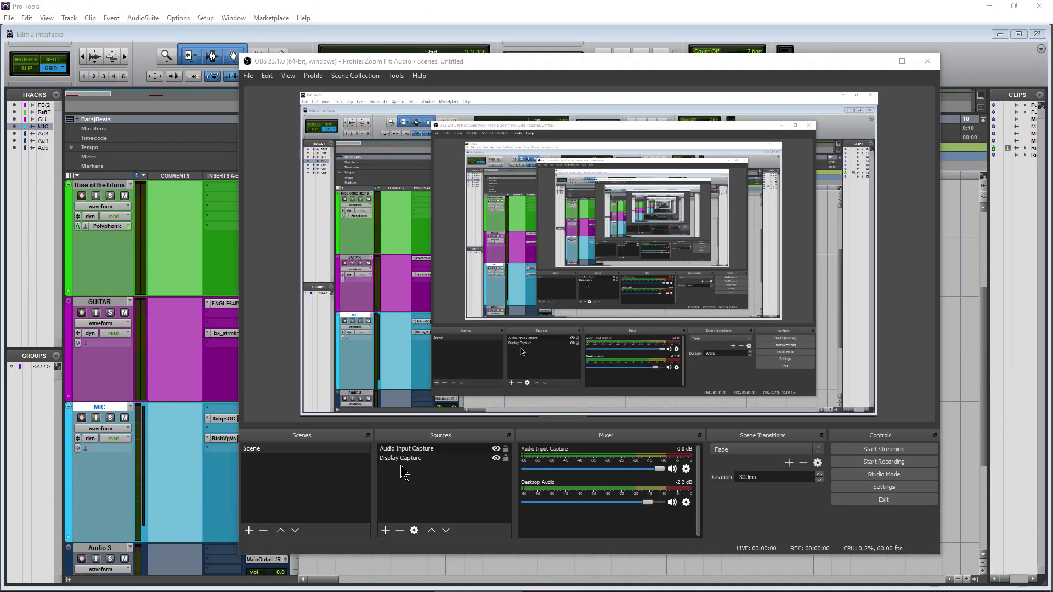
{"action": "left_click", "coordinate": [400, 458]}
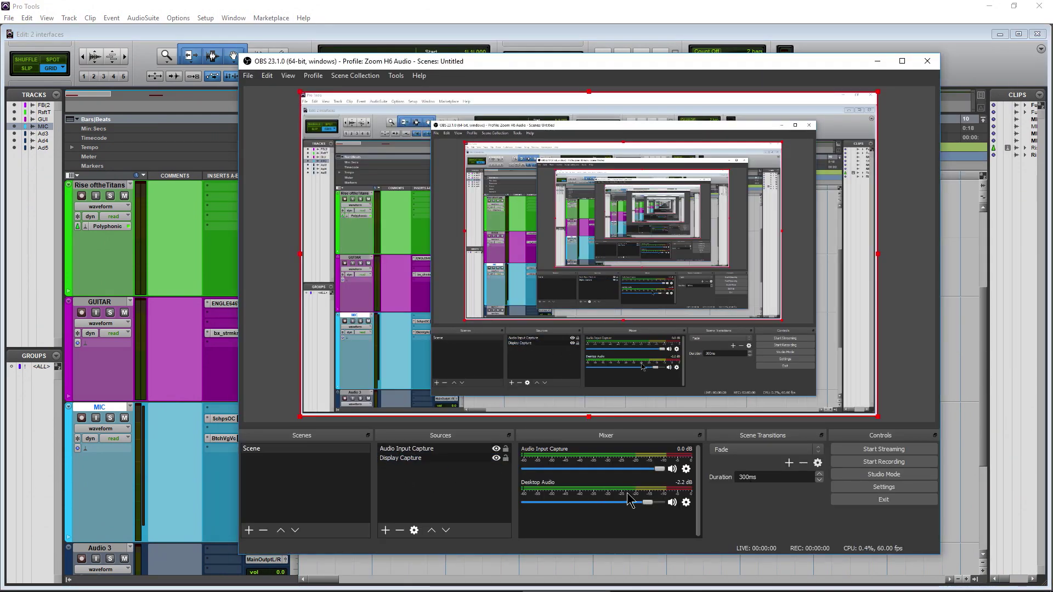
Step: Check the Windows speaker volume, sitting at 55, and dismiss the volume panel
{"action": "left_click", "coordinate": [981, 581]}
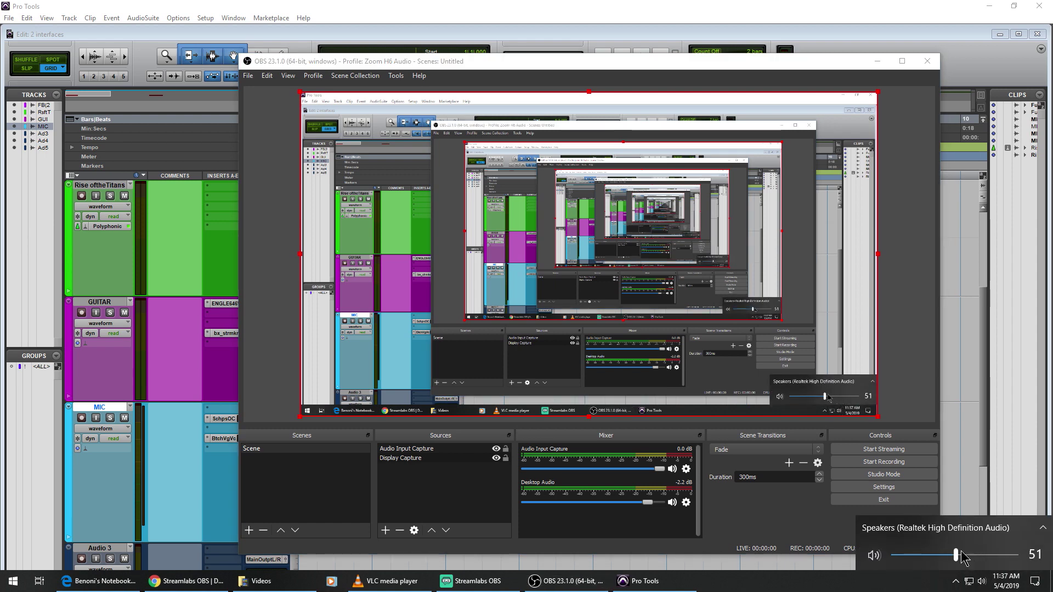
{"action": "left_click", "coordinate": [643, 522]}
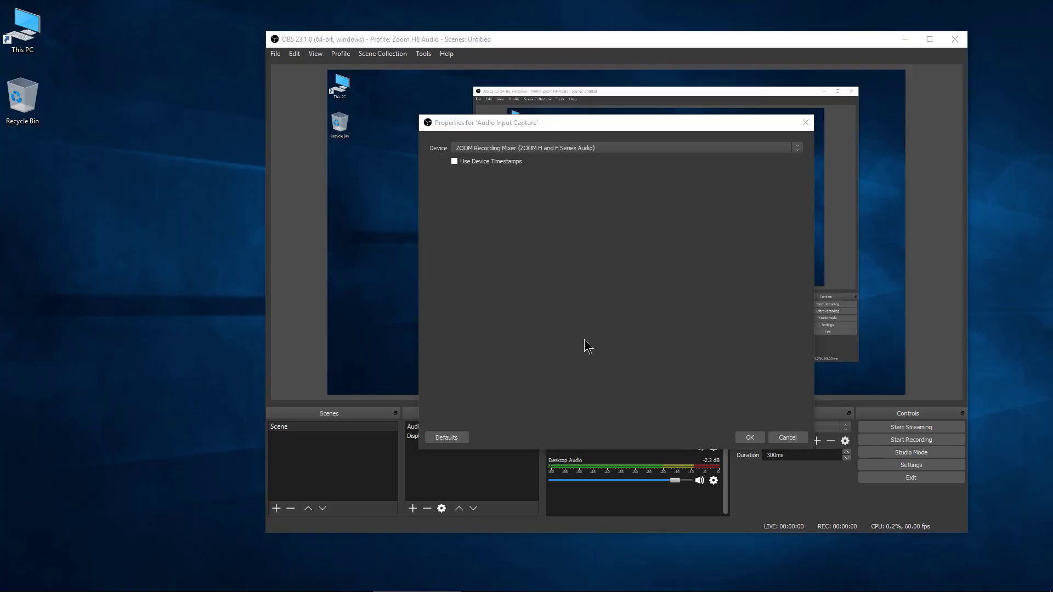
Step: Leave the OBS capture device as is and open the Recording tab of Windows Sound settings
{"action": "left_click", "coordinate": [678, 148]}
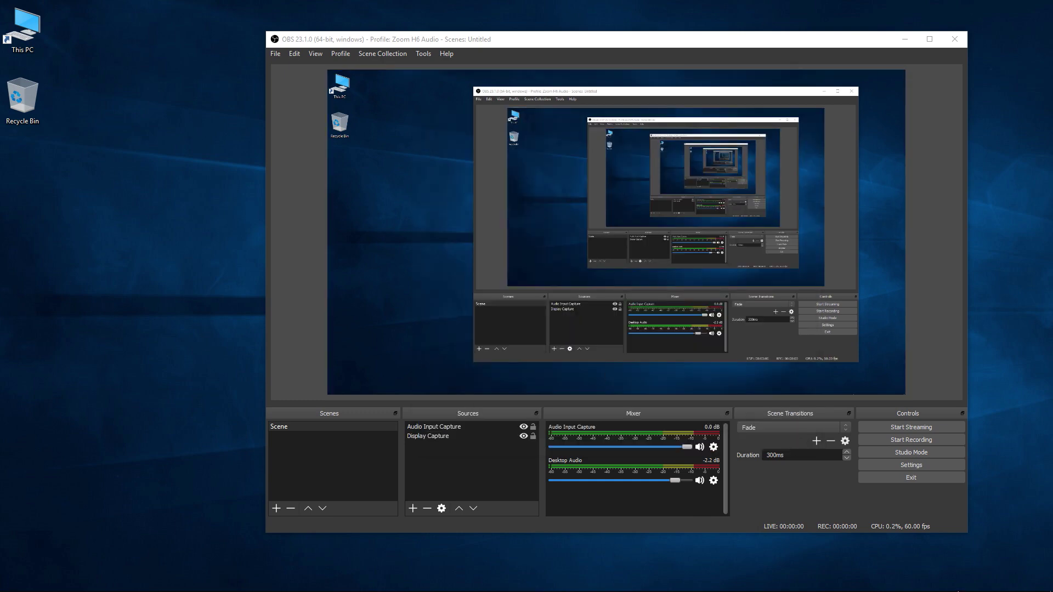
{"action": "right_click", "coordinate": [983, 585]}
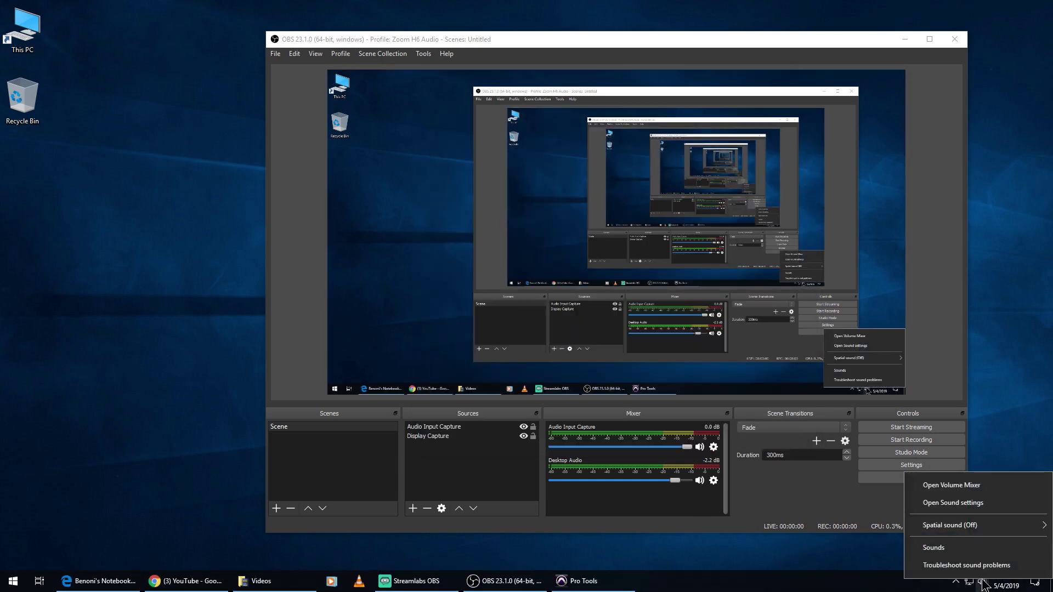
{"action": "left_click", "coordinate": [982, 548]}
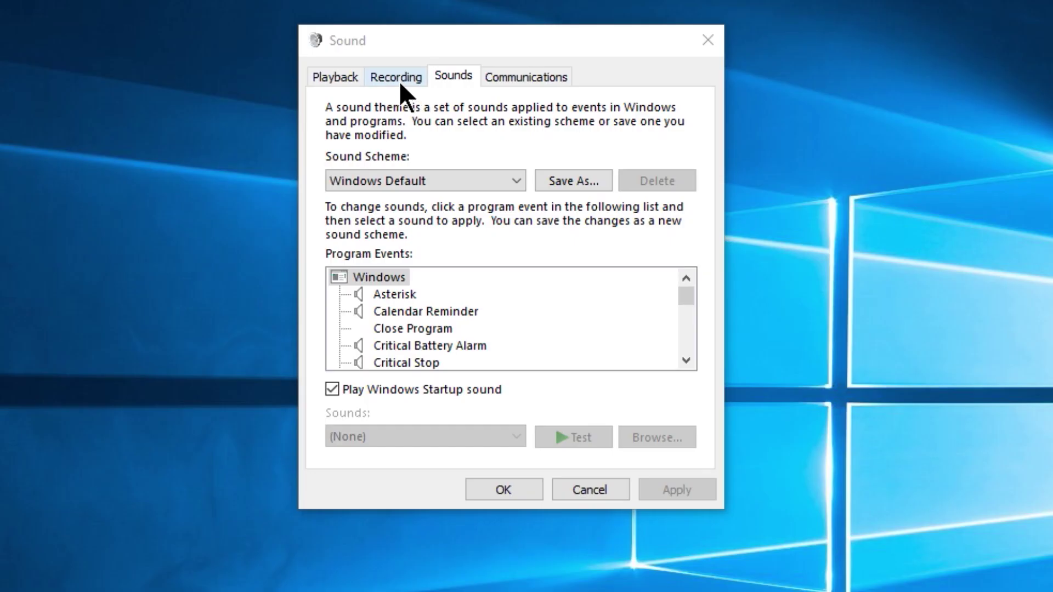
{"action": "left_click", "coordinate": [396, 76]}
{"action": "left_click_drag", "start_coordinate": [691, 170], "coordinate": [675, 335]}
Step: Confirm ZOOM Recording Mixer's default format is 2 channel, 16 bit, 48000 Hz, then open OBS Advanced Audio Properties
{"action": "left_click", "coordinate": [464, 379]}
{"action": "right_click", "coordinate": [466, 378]}
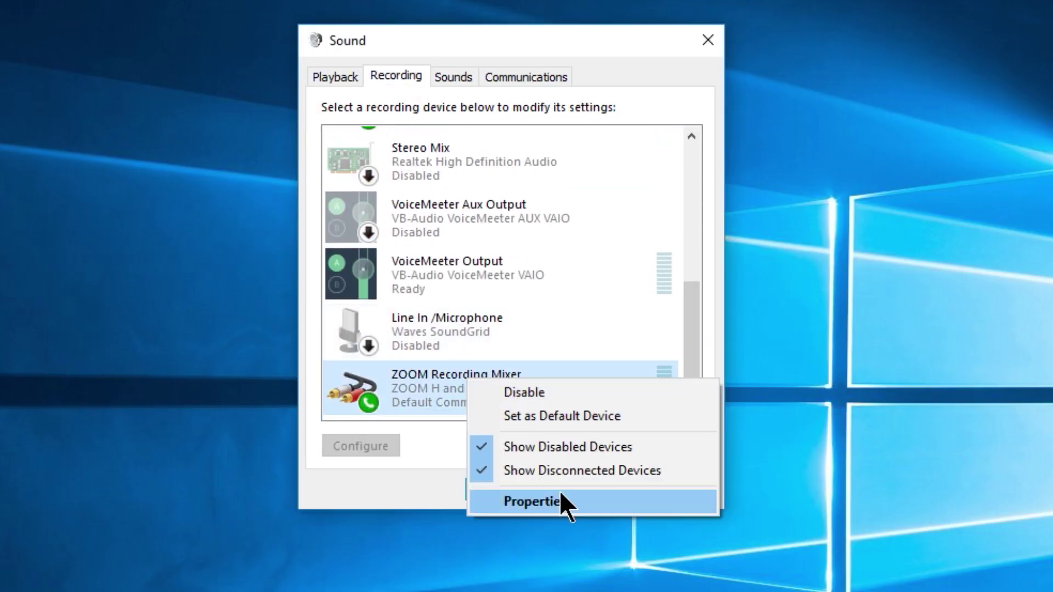
{"action": "left_click", "coordinate": [487, 400]}
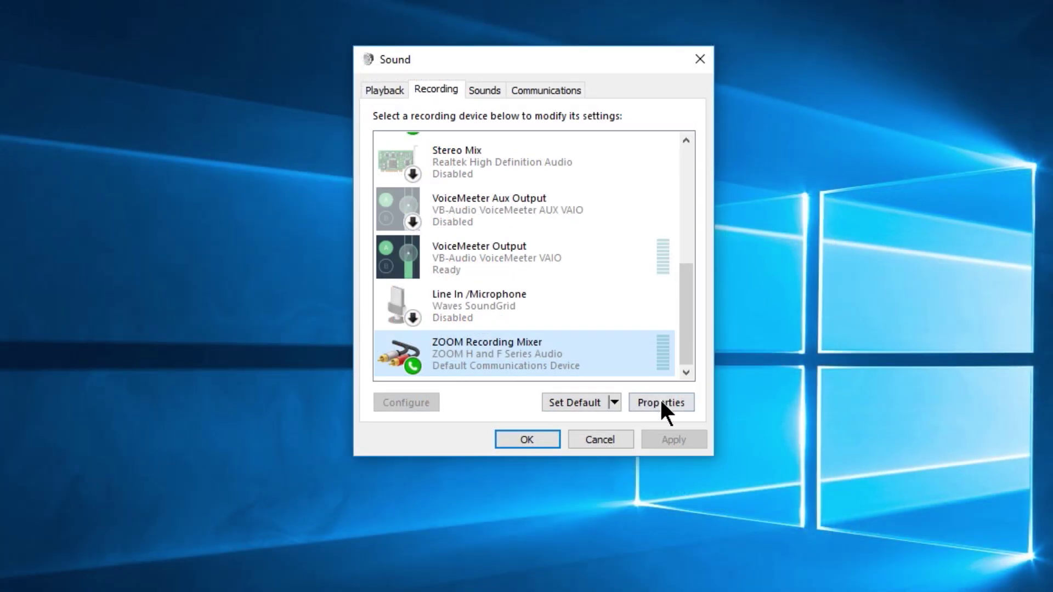
{"action": "left_click", "coordinate": [662, 446]}
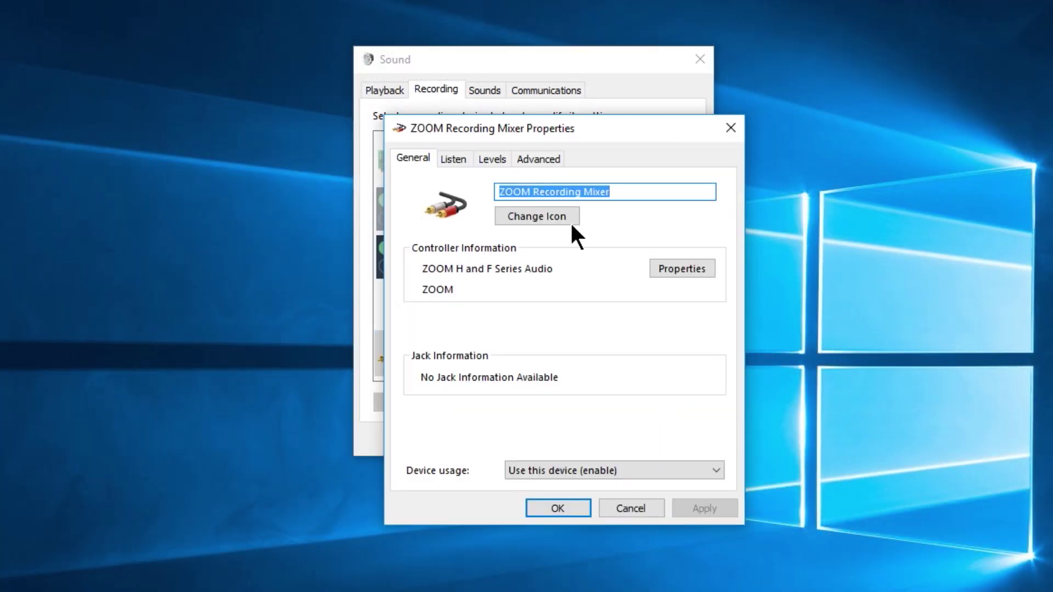
{"action": "left_click", "coordinate": [521, 164]}
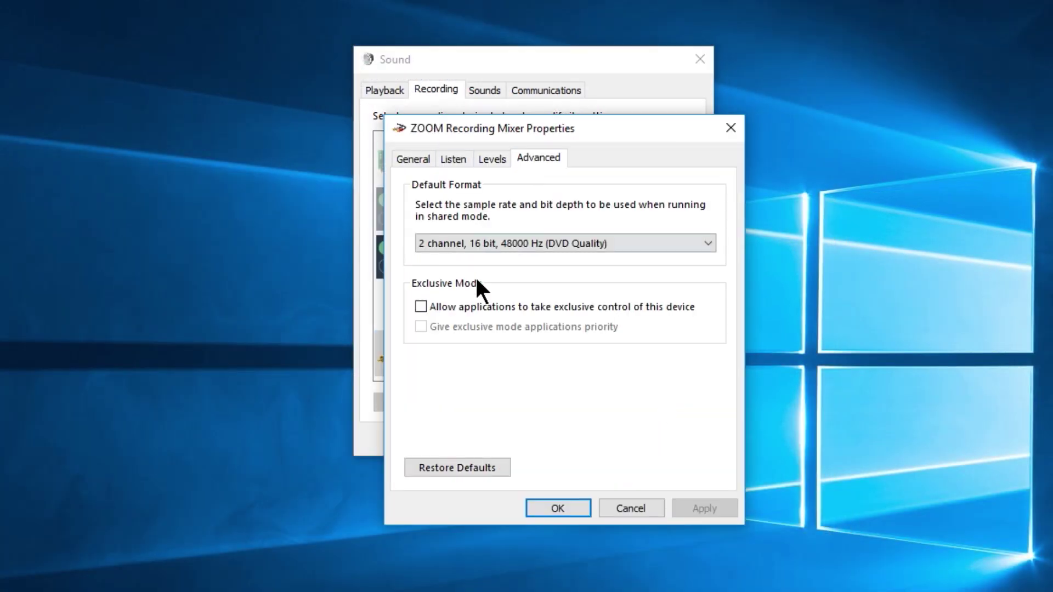
{"action": "left_click", "coordinate": [644, 242]}
{"action": "left_click", "coordinate": [592, 297]}
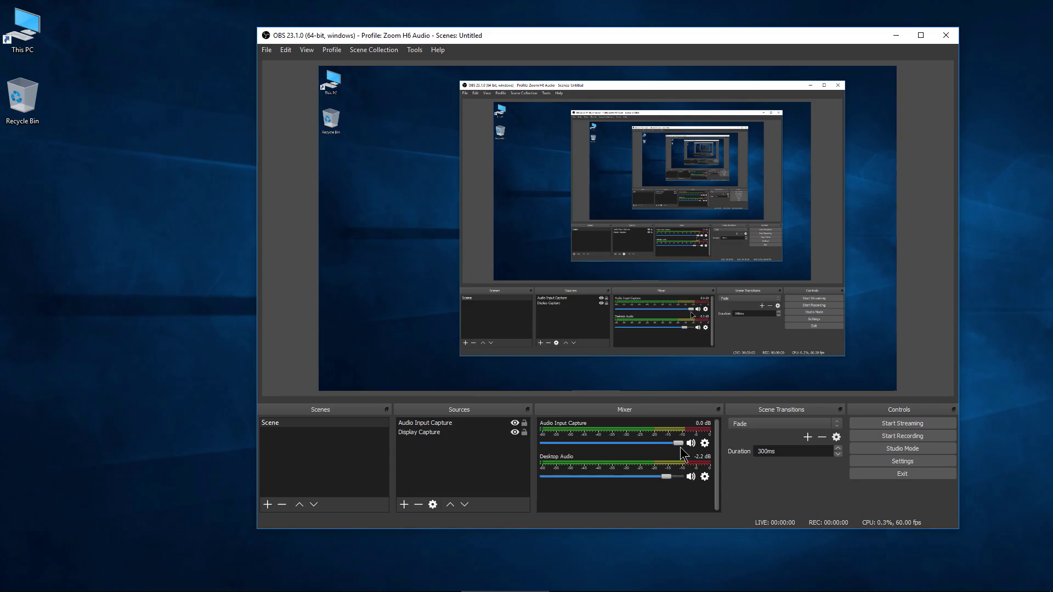
{"action": "left_click", "coordinate": [705, 443]}
{"action": "left_click", "coordinate": [755, 563]}
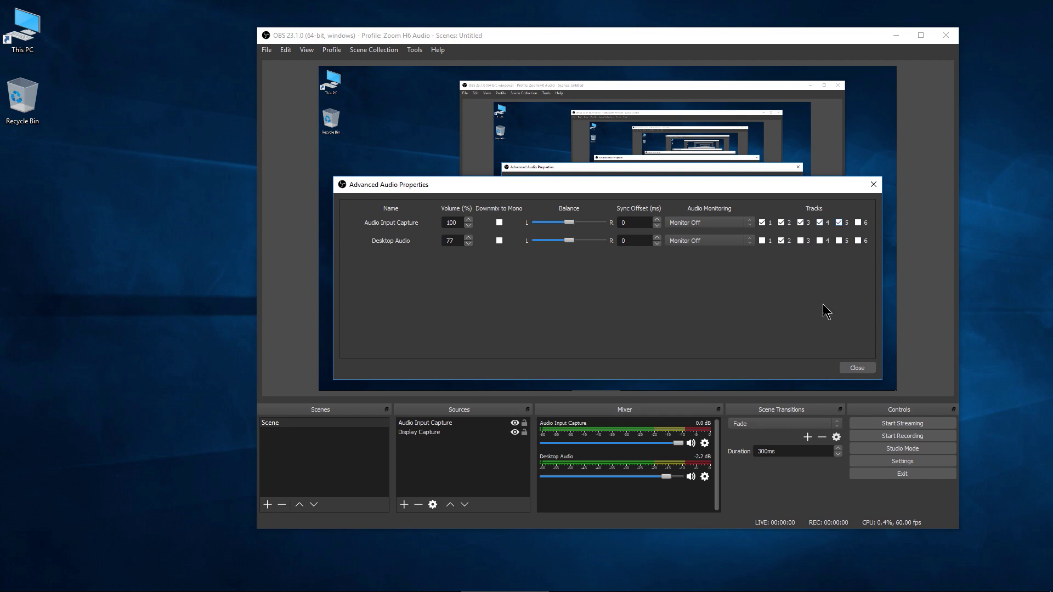
Step: Review the audio tracks under Settings > Output > Recording, then cancel without saving
{"action": "left_click", "coordinate": [857, 368]}
{"action": "left_click", "coordinate": [877, 460]}
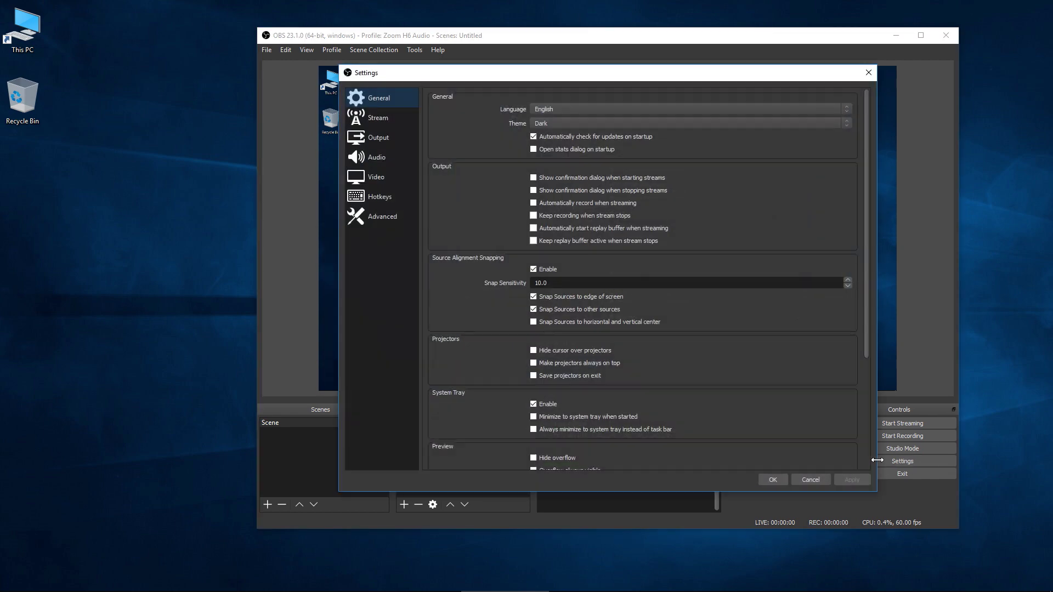
{"action": "left_click", "coordinate": [378, 143]}
{"action": "left_click", "coordinate": [619, 126]}
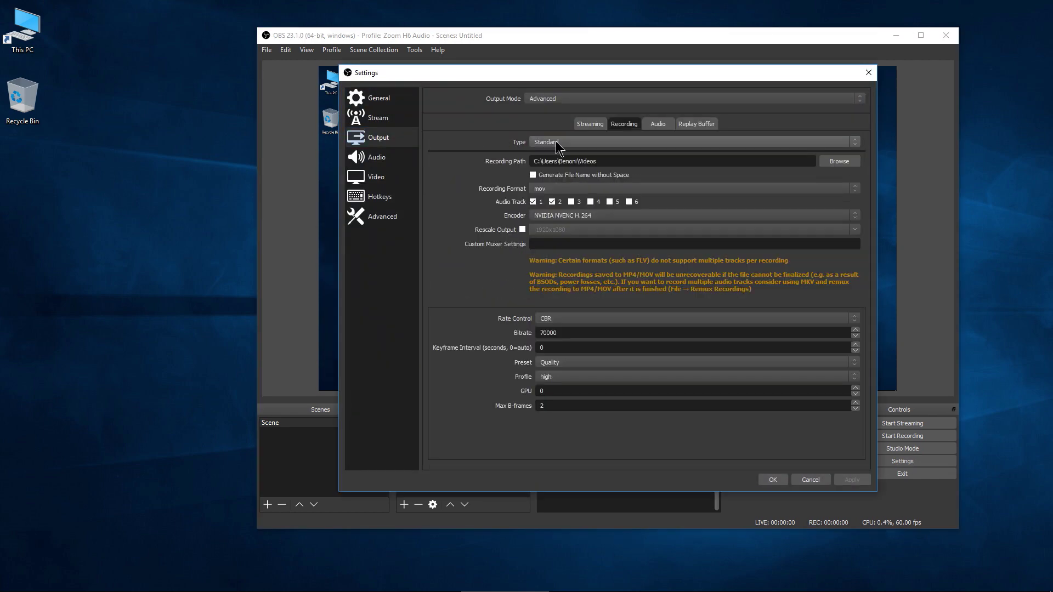
{"action": "left_click", "coordinate": [810, 480]}
Step: Uncheck the extra tracks so Audio Input Capture and Desktop Audio use only track 1
{"action": "left_click", "coordinate": [706, 445]}
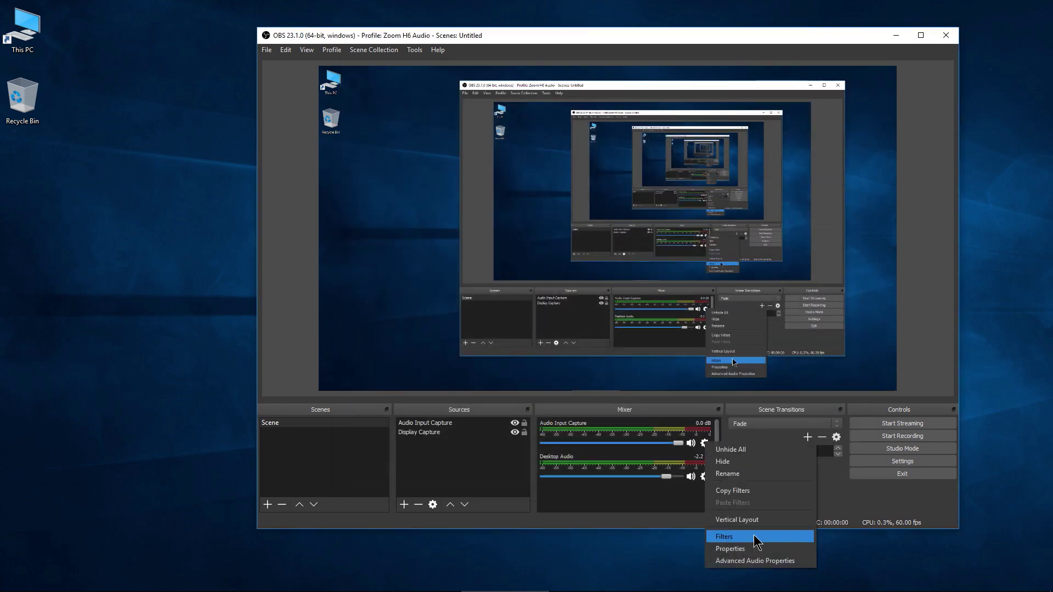
{"action": "left_click", "coordinate": [746, 561]}
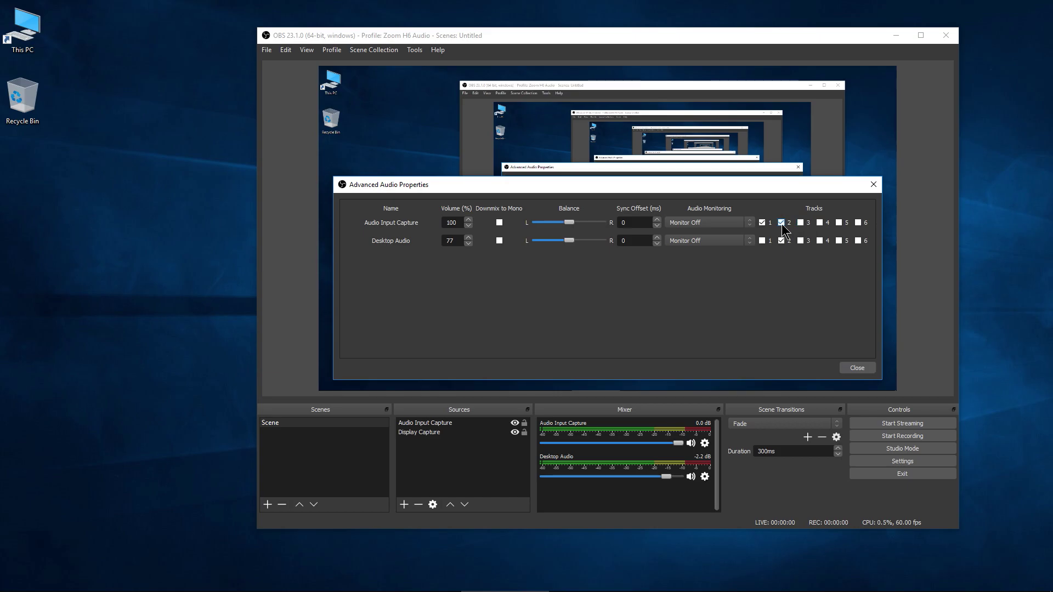
{"action": "left_click", "coordinate": [762, 240]}
{"action": "left_click", "coordinate": [782, 241]}
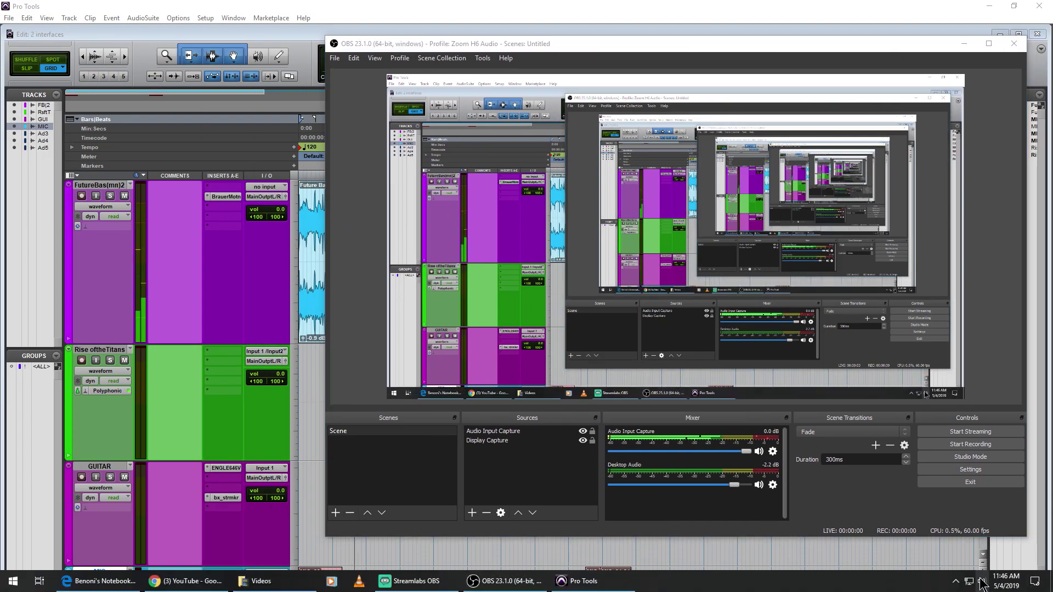
Step: Start session playback, shrink the FutureBass track, and create six new audio tracks
{"action": "left_click", "coordinate": [981, 581]}
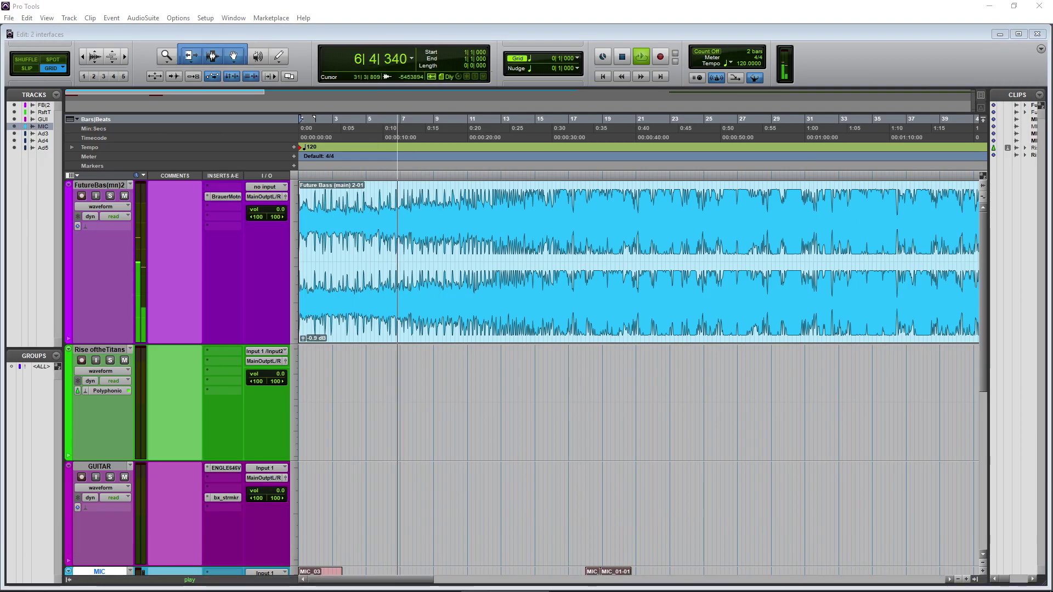
{"action": "key", "text": "space"}
{"action": "left_click_drag", "start_coordinate": [110, 344], "coordinate": [110, 308]}
{"action": "key", "text": "ctrl+shift+n"}
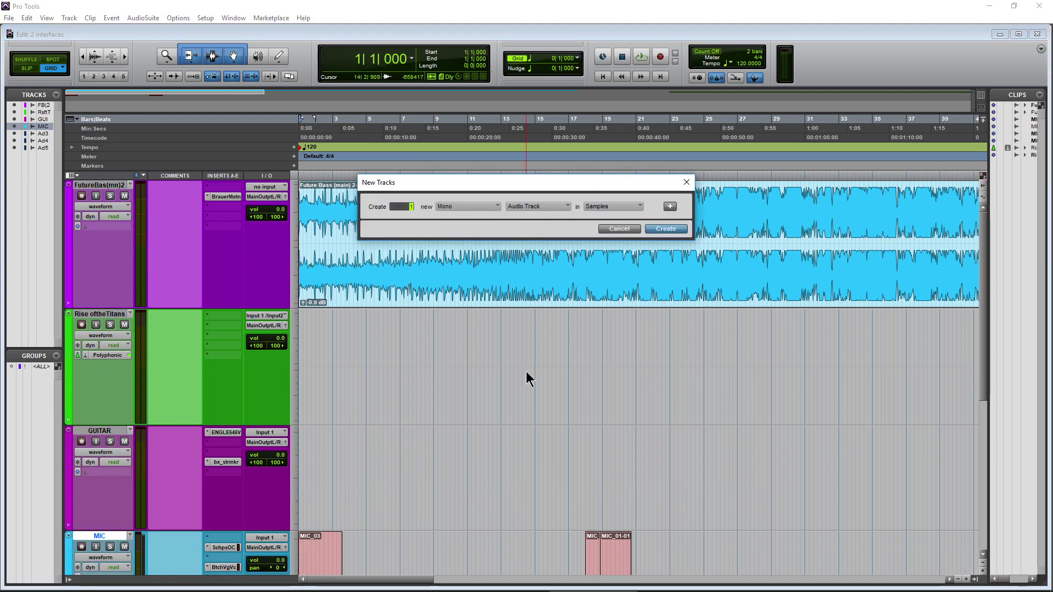
{"action": "left_click", "coordinate": [656, 229]}
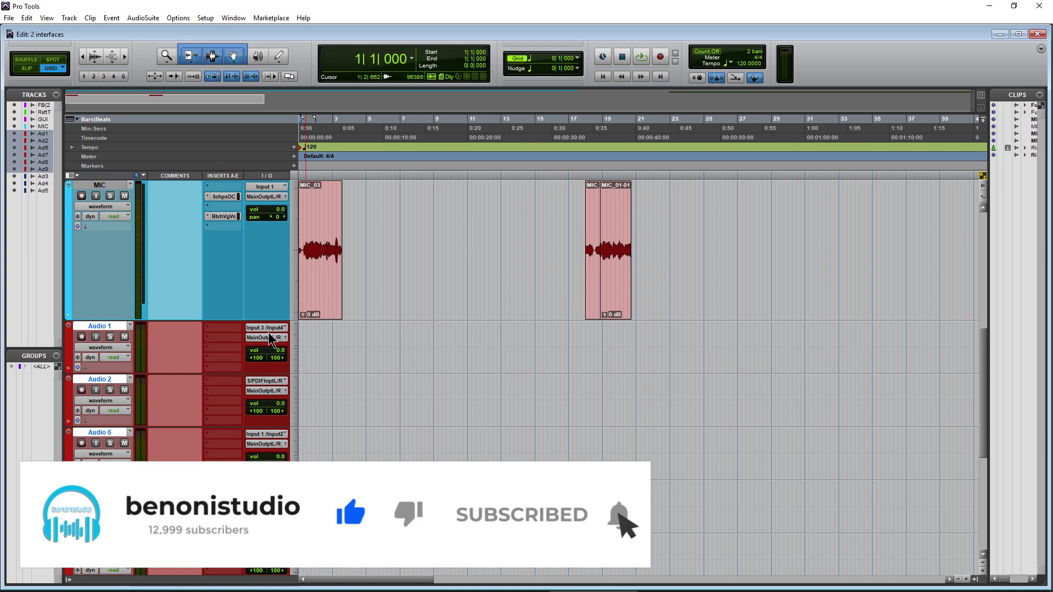
Step: Leave Audio 1's input assignment unchanged and turn on its input monitoring
{"action": "left_click", "coordinate": [266, 327]}
{"action": "mouse_move", "coordinate": [284, 359]}
{"action": "key", "text": "Escape"}
{"action": "left_click", "coordinate": [96, 337]}
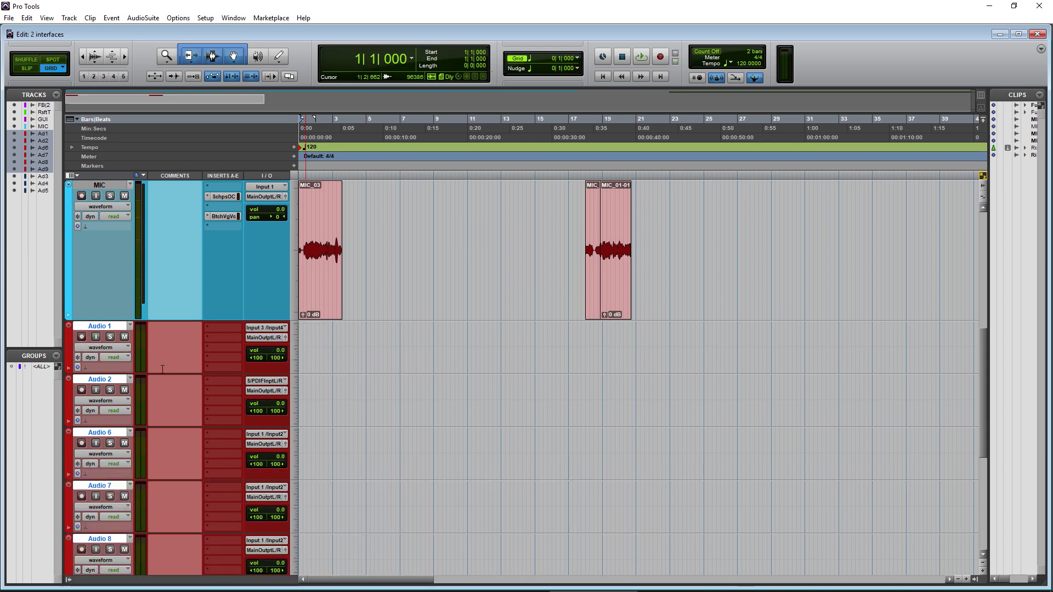
Step: Record a test take on the MIC track while viewing Butch Vig Vocals and Scheps Omni Channel, then stop
{"action": "left_click", "coordinate": [428, 230]}
{"action": "left_click", "coordinate": [660, 57]}
{"action": "left_click", "coordinate": [641, 57]}
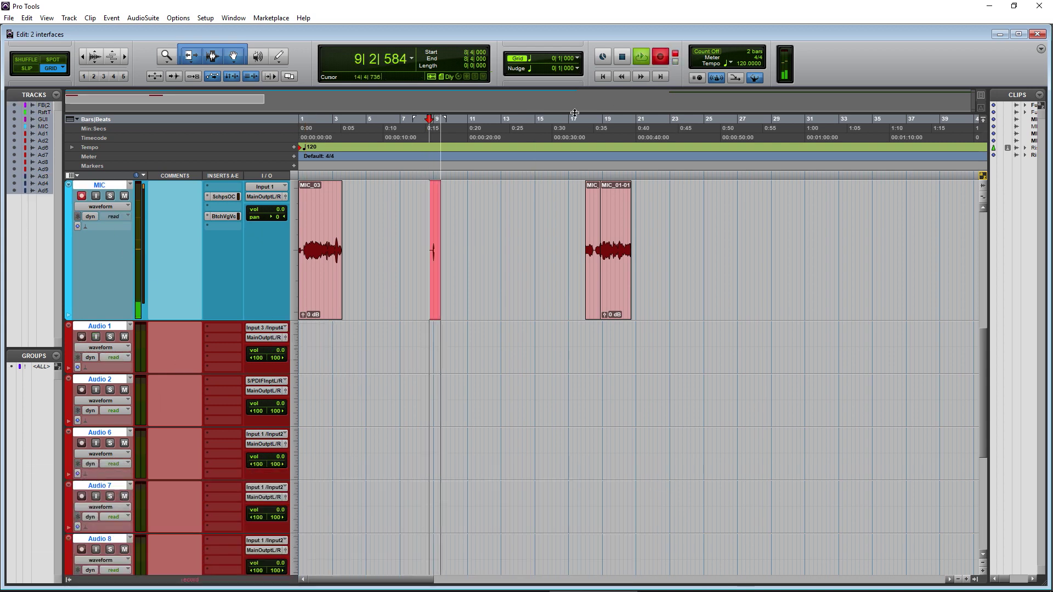
{"action": "left_click", "coordinate": [224, 217]}
{"action": "left_click_drag", "start_coordinate": [780, 383], "coordinate": [722, 91]}
{"action": "left_click", "coordinate": [225, 198]}
{"action": "left_click", "coordinate": [924, 85]}
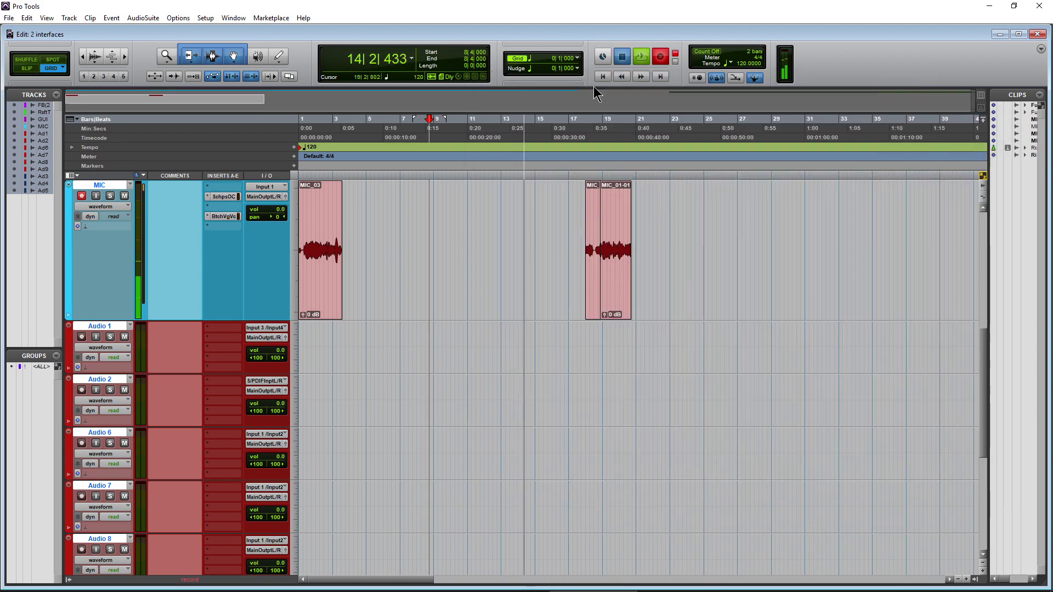
{"action": "left_click", "coordinate": [622, 56]}
Step: Undo the new MIC clip and open the Brauer Motion plugin on FutureBass
{"action": "key", "text": "ctrl+z"}
{"action": "key", "text": "ctrl+z"}
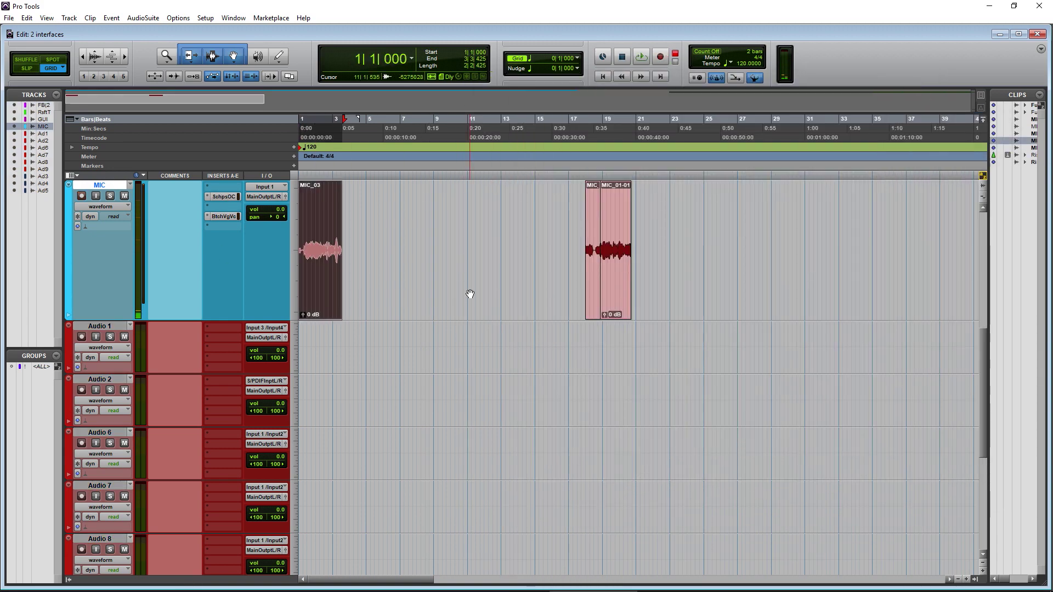
{"action": "scroll", "coordinate": [470, 294], "scroll_direction": "up", "scroll_amount": 6}
{"action": "left_click", "coordinate": [225, 432]}
{"action": "left_click", "coordinate": [225, 433]}
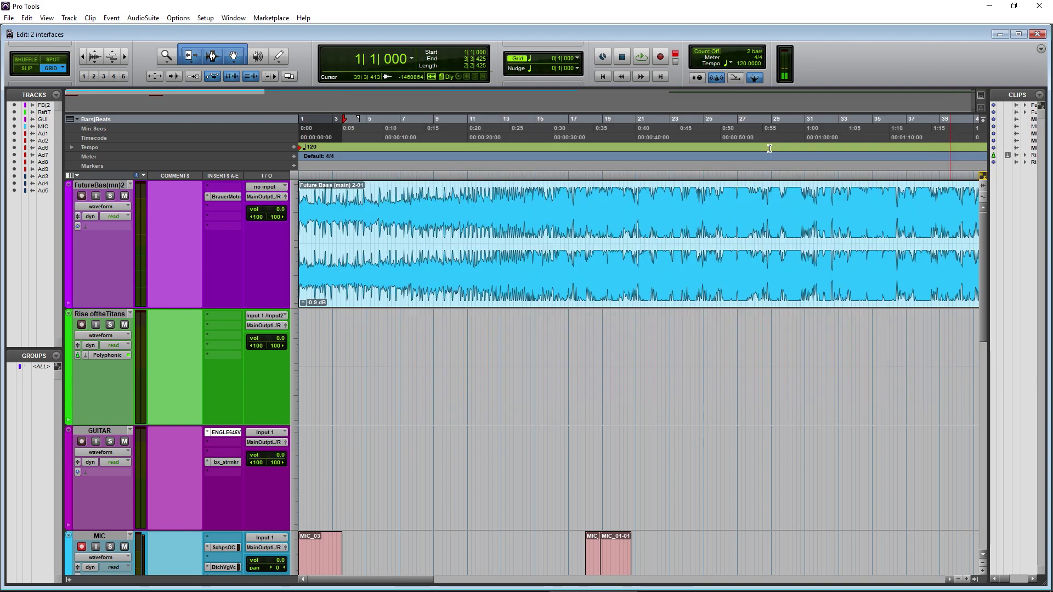
{"action": "left_click", "coordinate": [225, 196]}
{"action": "left_click_drag", "start_coordinate": [548, 107], "coordinate": [664, 118]}
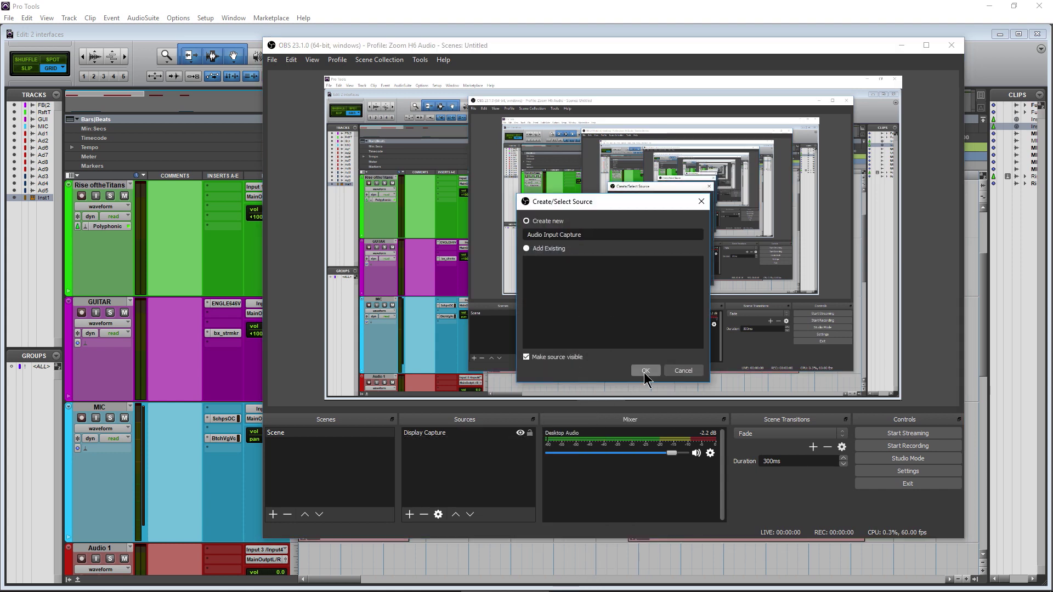
Step: Create the Audio Input Capture source with device Line In (Realtek High Definition Audio)
{"action": "left_click", "coordinate": [646, 371]}
{"action": "left_click", "coordinate": [527, 154]}
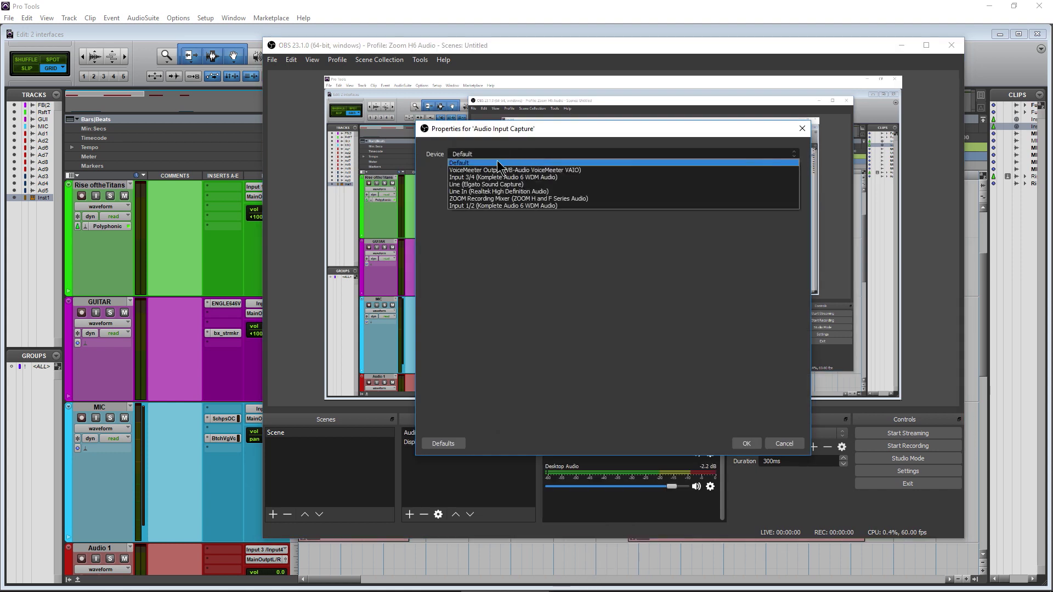
{"action": "left_click", "coordinate": [517, 192]}
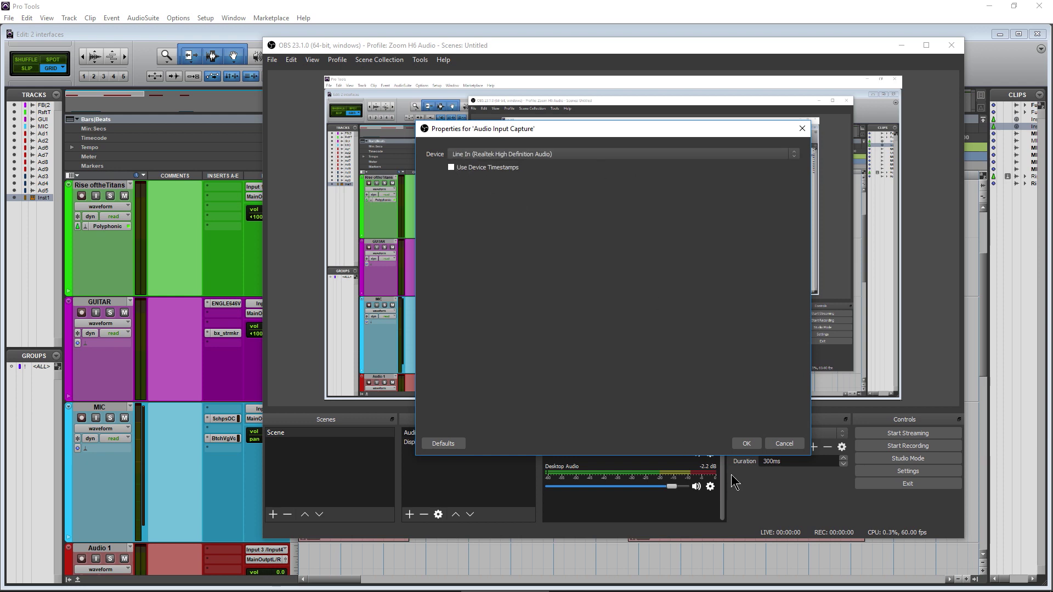
{"action": "left_click", "coordinate": [743, 444]}
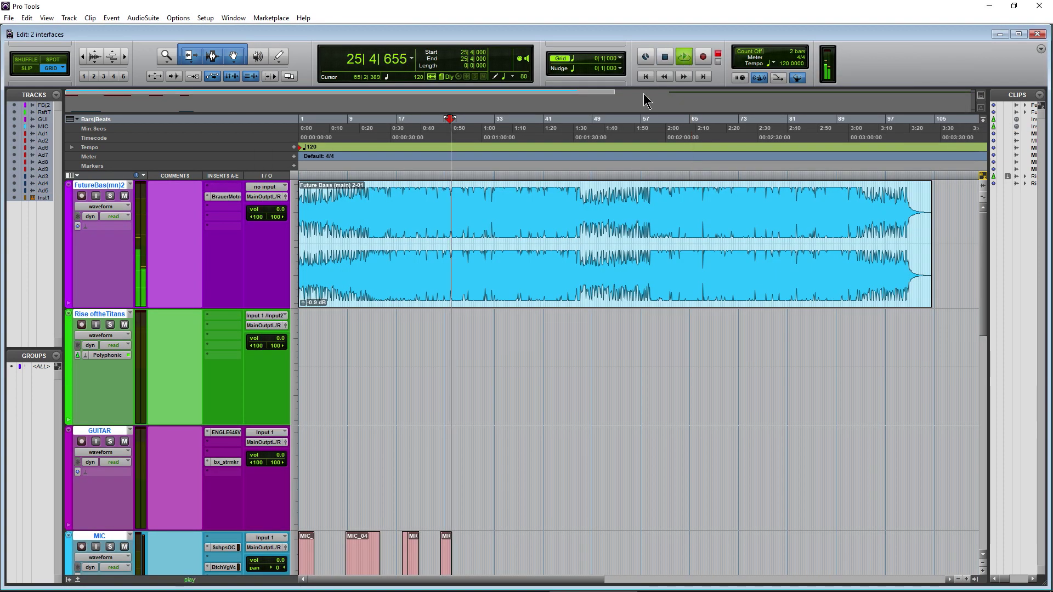
Step: Return Pro Tools to the session start, record on MIC, and open its Scheps Omni Channel plugin
{"action": "left_click", "coordinate": [508, 581]}
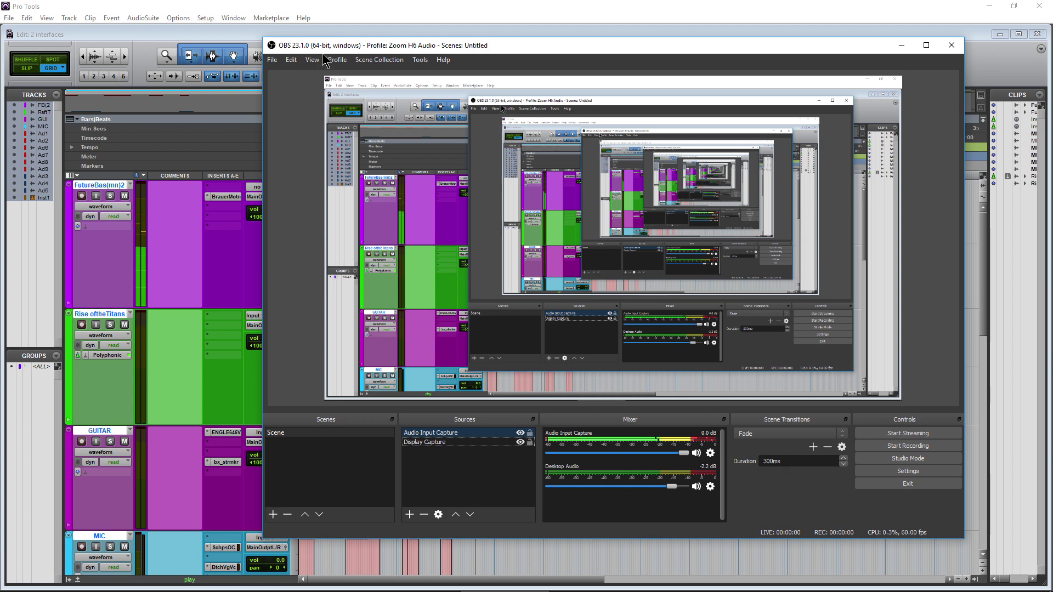
{"action": "left_click_drag", "start_coordinate": [323, 54], "coordinate": [339, 54]}
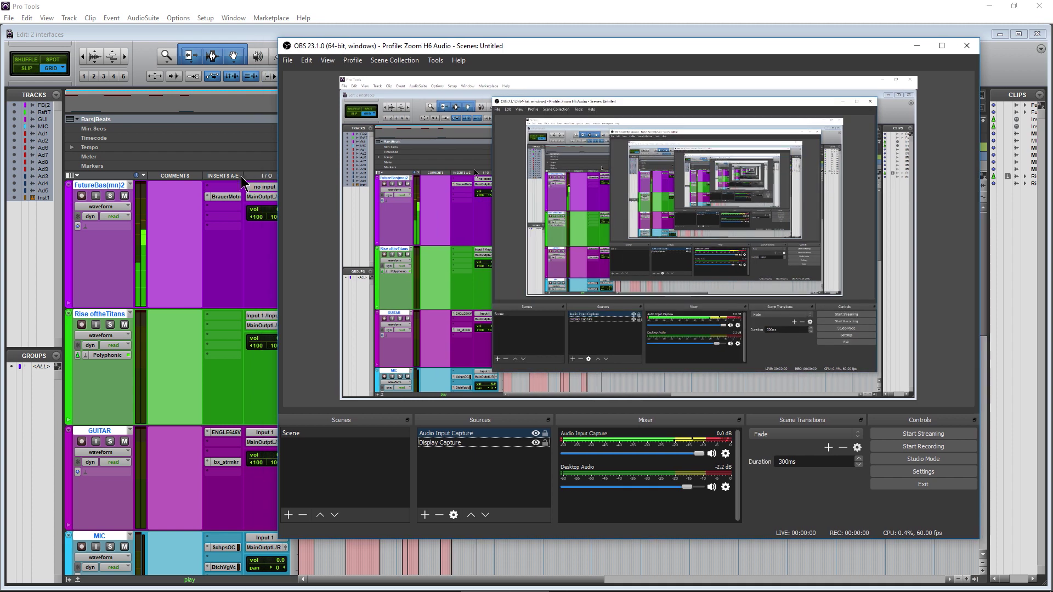
{"action": "left_click", "coordinate": [743, 7]}
{"action": "left_click", "coordinate": [644, 77]}
{"action": "scroll", "coordinate": [97, 304], "scroll_direction": "down", "scroll_amount": 5}
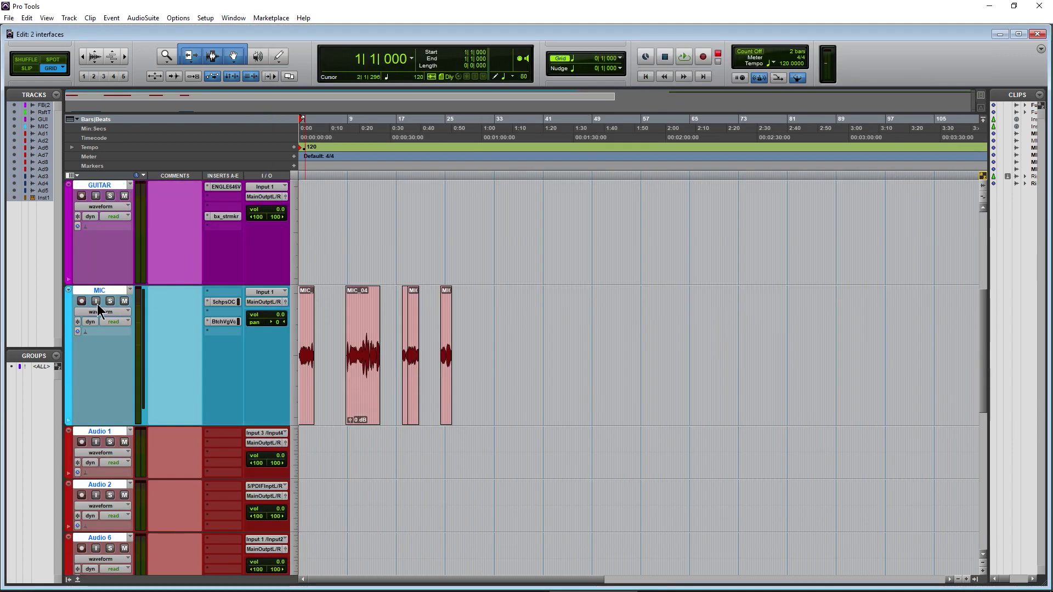
{"action": "key", "text": "ctrl+space"}
{"action": "left_click", "coordinate": [220, 302]}
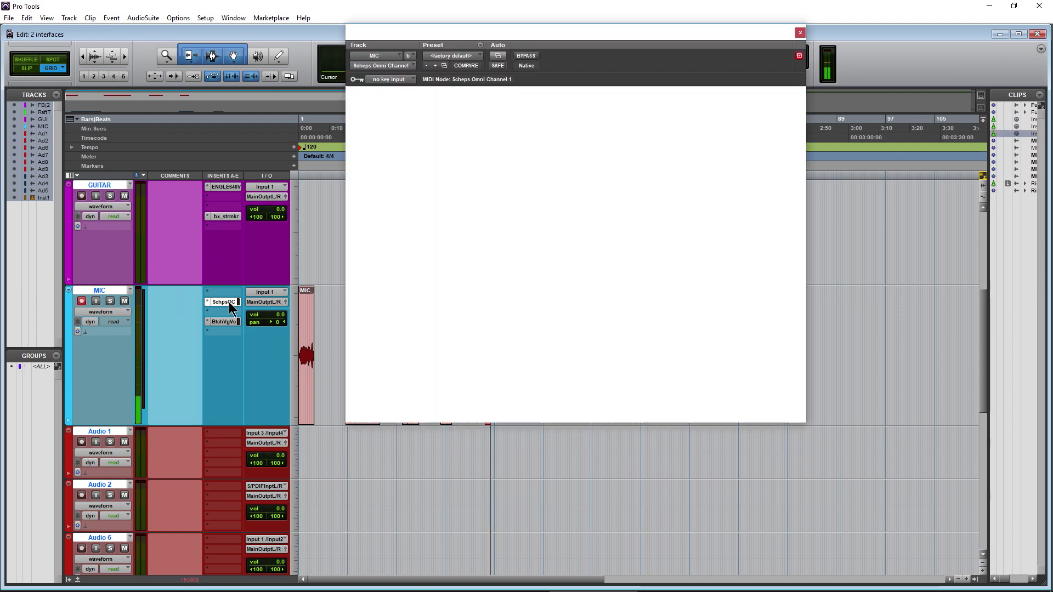
{"action": "left_click_drag", "start_coordinate": [583, 35], "coordinate": [815, 66]}
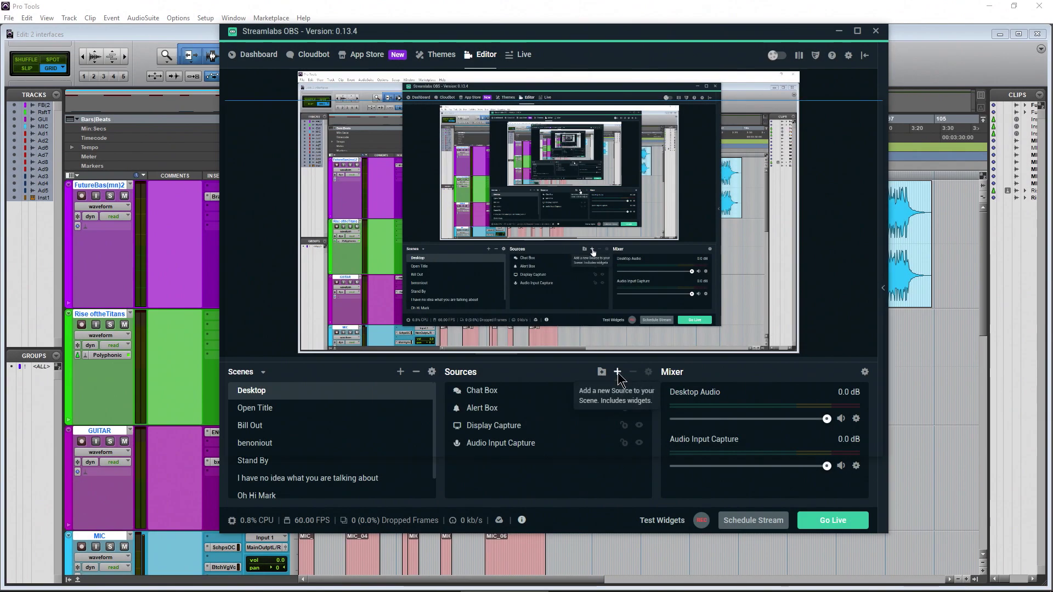
Step: Add a Streamlabs Audio Input Capture on Realtek Line In, then view the DaVinci Resolve page in Chrome
{"action": "left_click", "coordinate": [618, 372]}
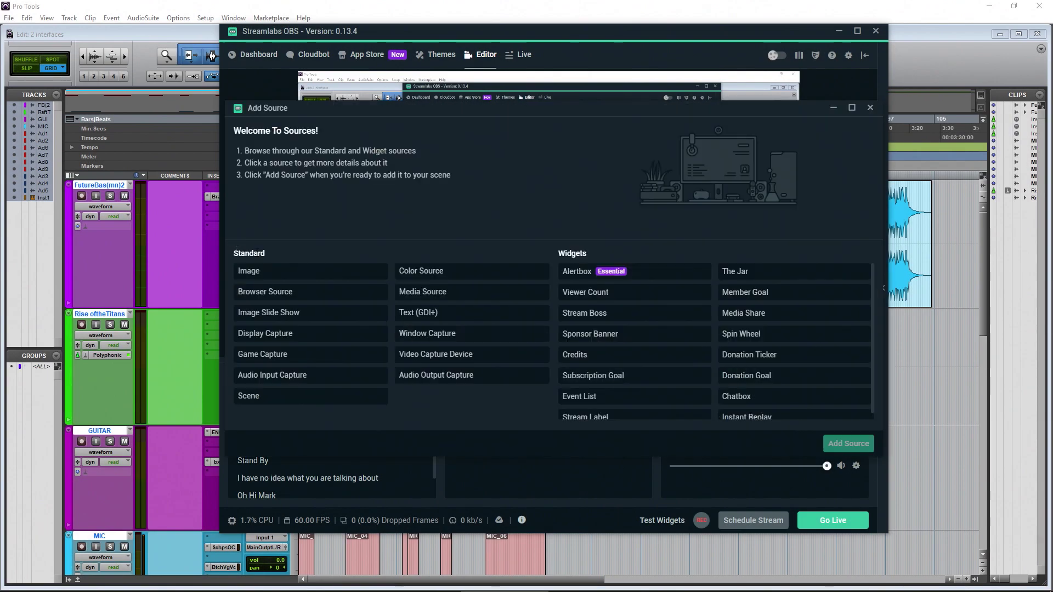
{"action": "left_click", "coordinate": [286, 376]}
{"action": "left_click", "coordinate": [848, 443]}
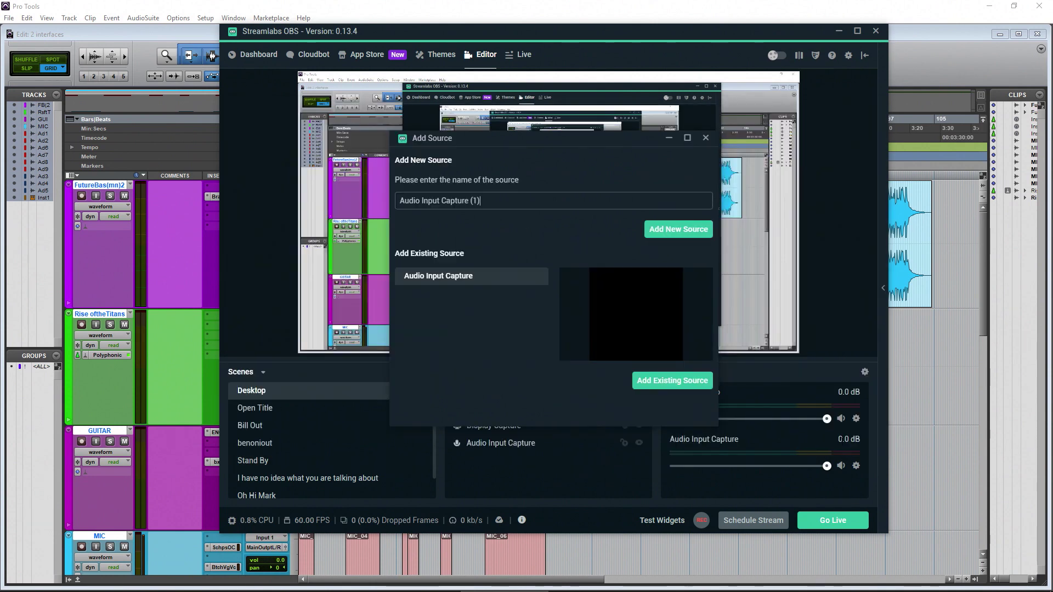
{"action": "left_click", "coordinate": [678, 229]}
{"action": "left_click", "coordinate": [616, 202]}
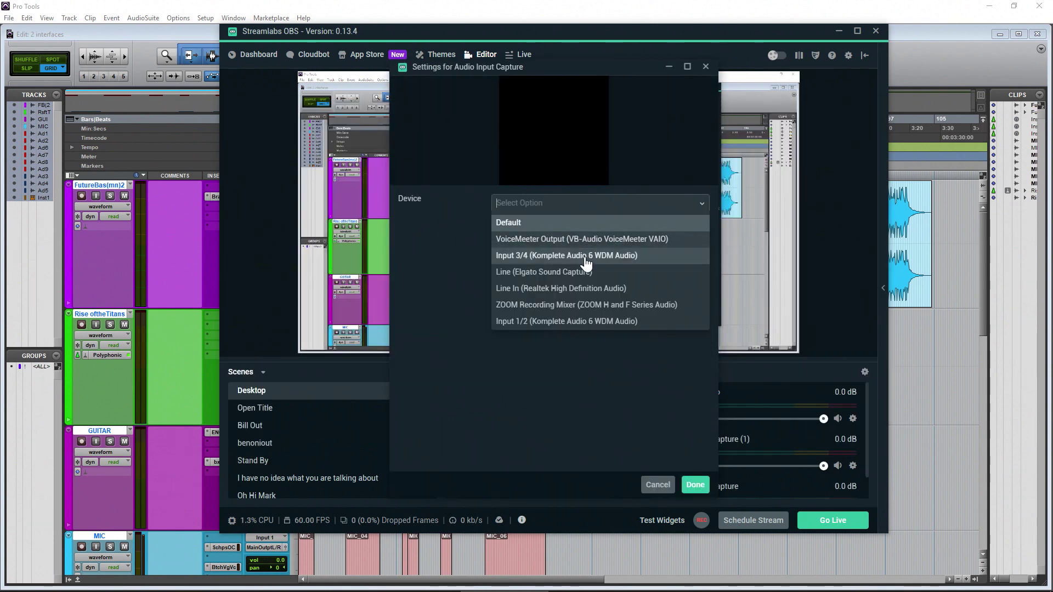
{"action": "left_click", "coordinate": [573, 291]}
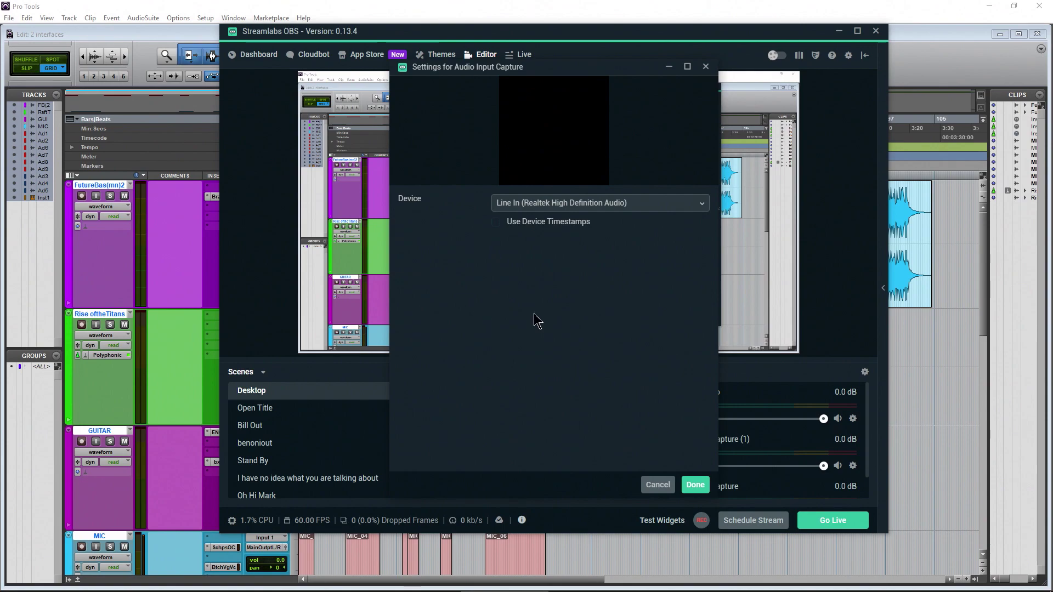
{"action": "left_click", "coordinate": [694, 485]}
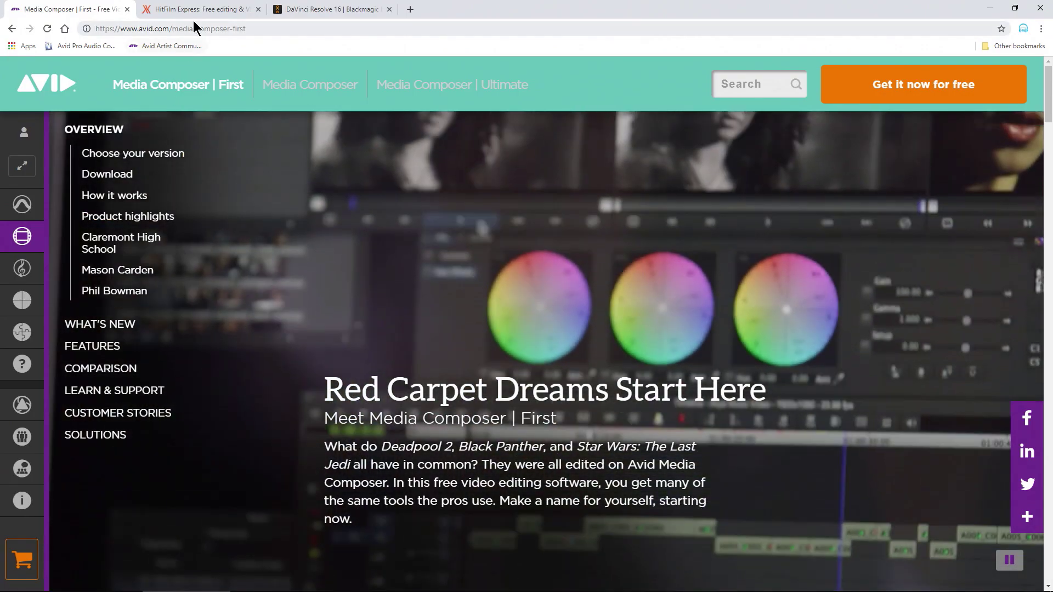
{"action": "left_click", "coordinate": [202, 16]}
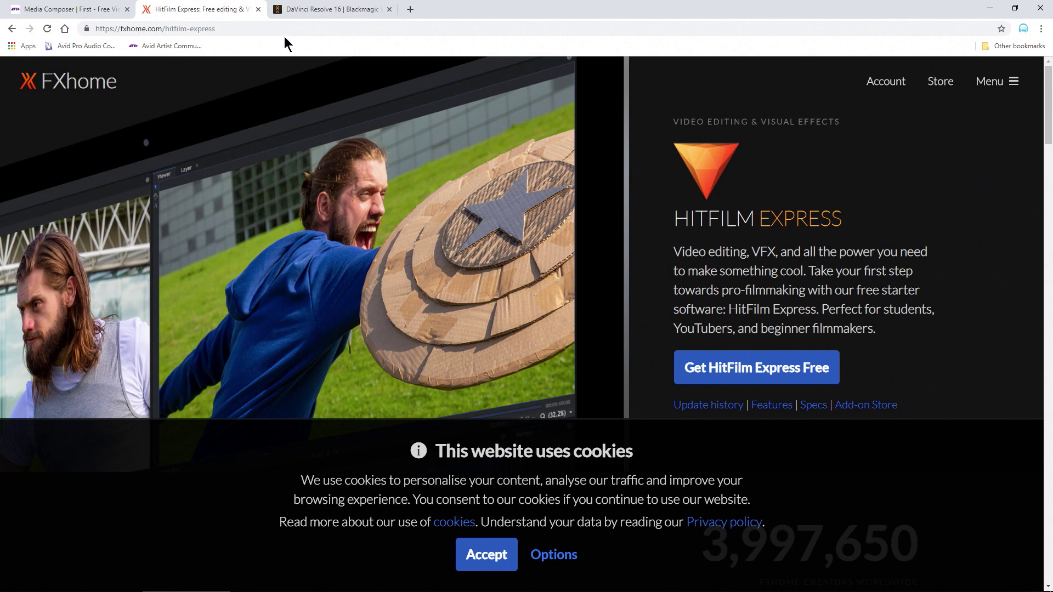
{"action": "left_click", "coordinate": [300, 10]}
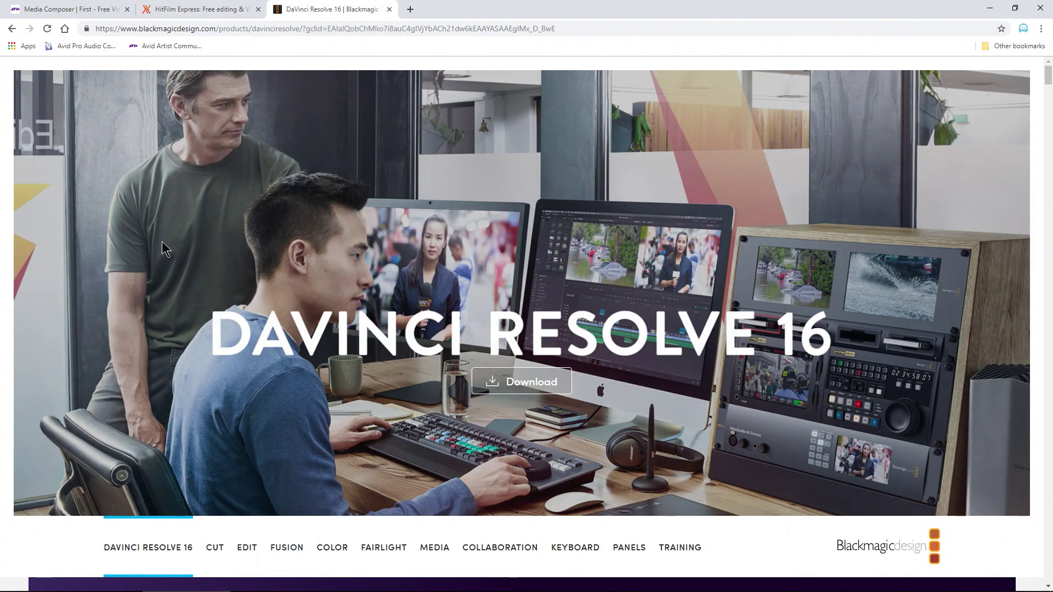